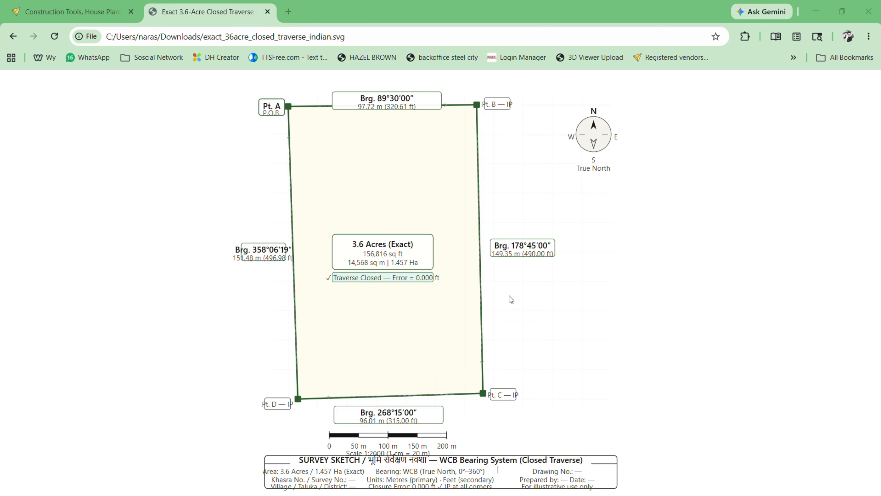
Step: Open the Real Estate Plot Generator from the apzok.com home page and bring up its boundary point settings
click(71, 14)
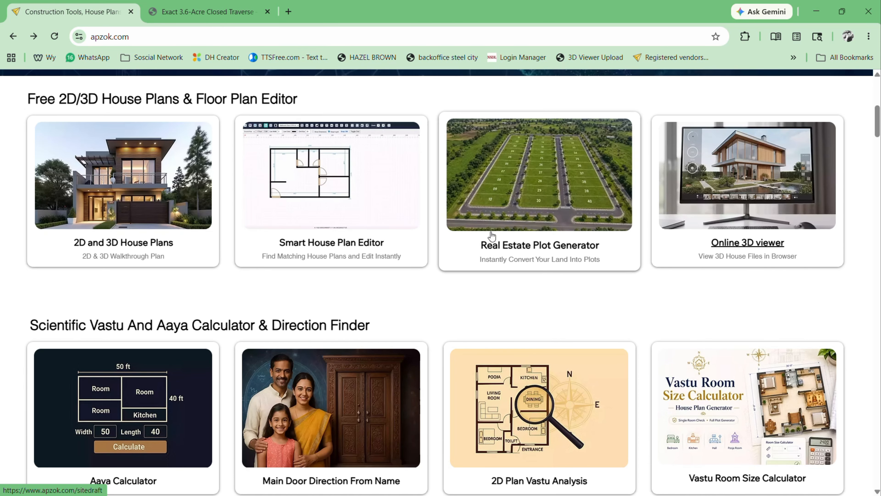
click(569, 207)
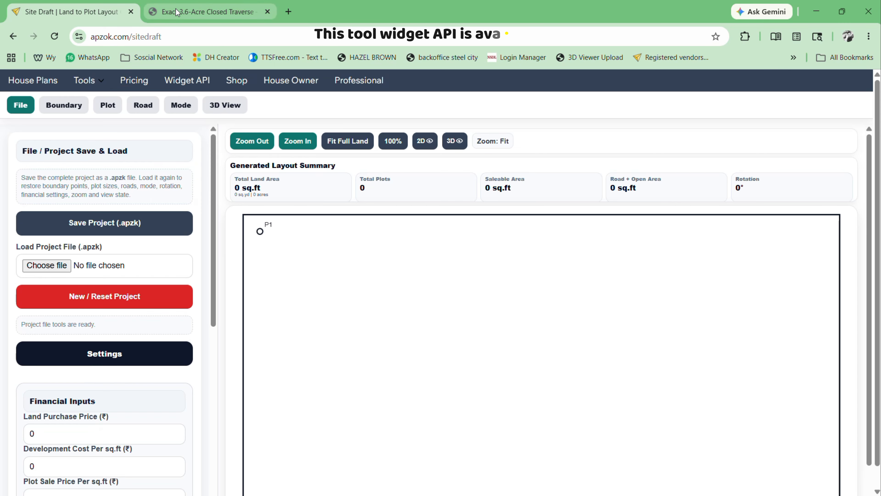
click(208, 12)
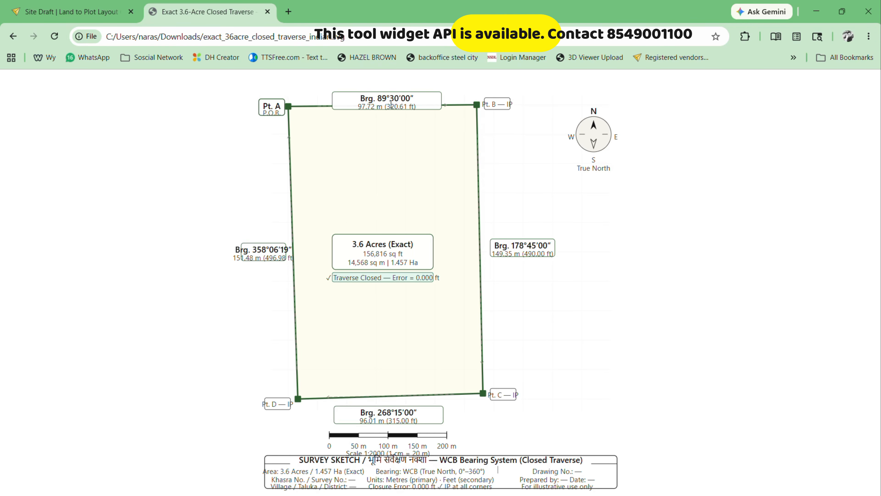
click(62, 13)
click(74, 105)
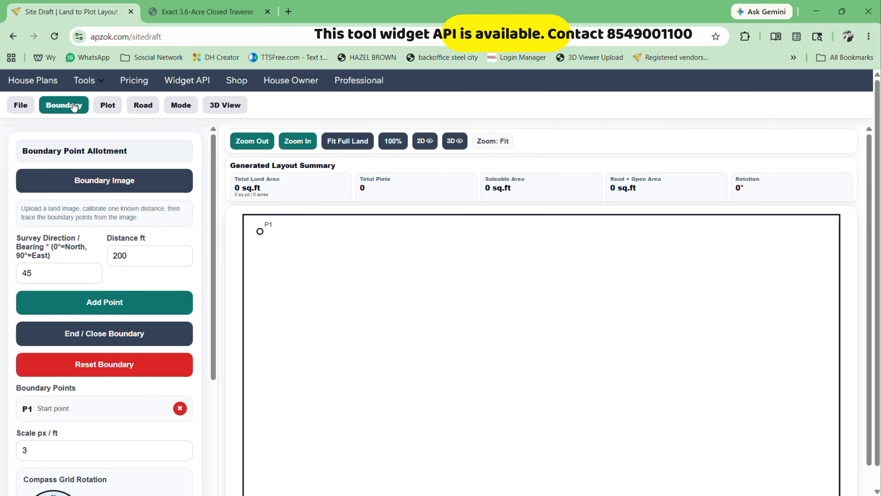
Step: Add the second boundary point for the sketch's A–B side, with a bearing of 89.30 and a distance of 321.61 ft
double_click(28, 273)
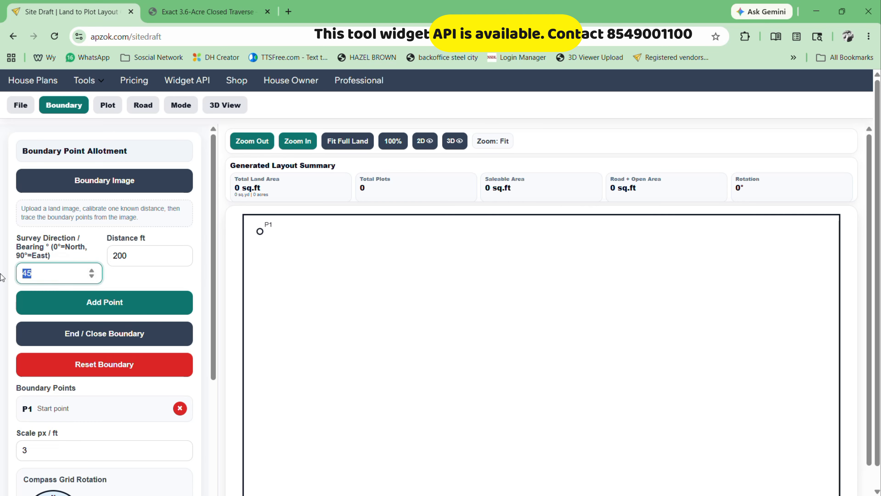
click(205, 11)
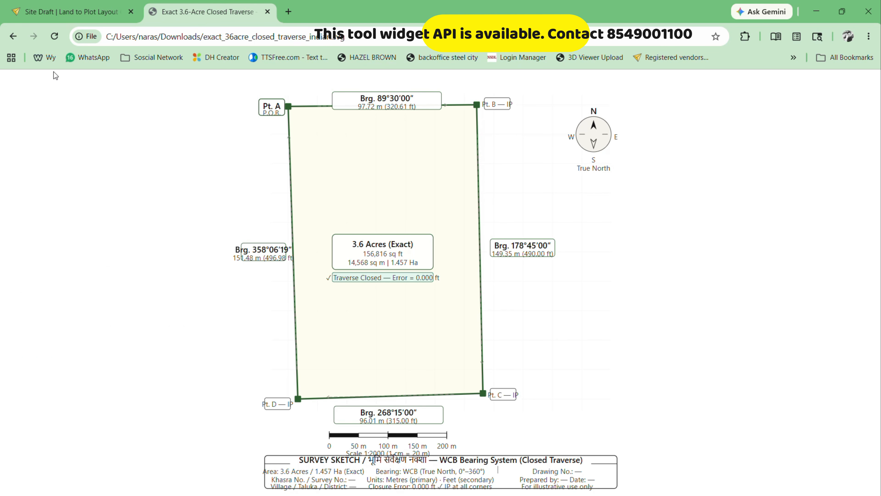
click(45, 12)
text(8)
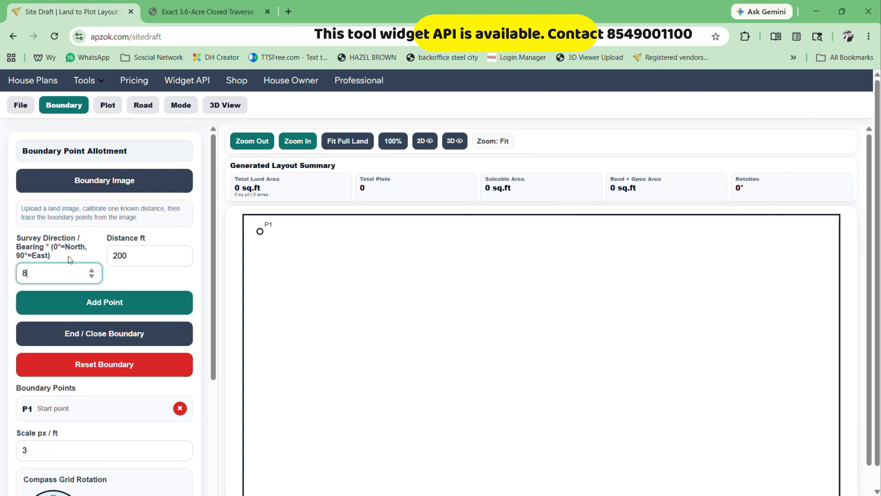
text(9.30)
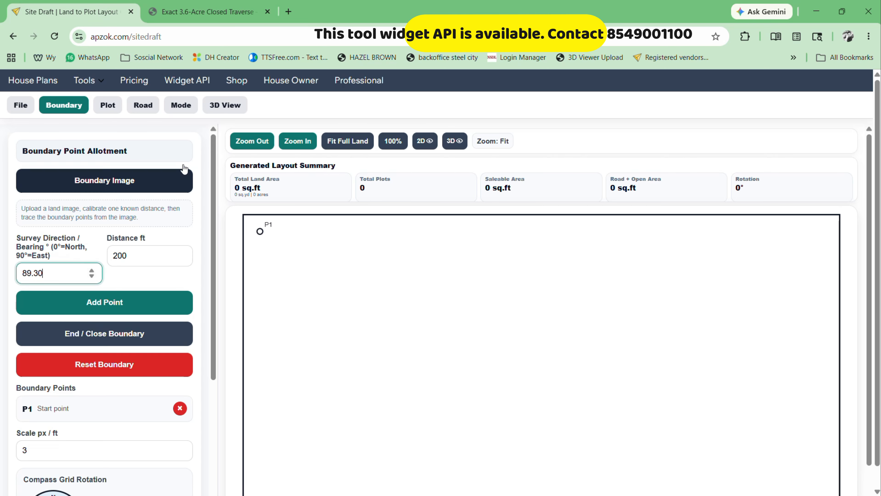
click(205, 12)
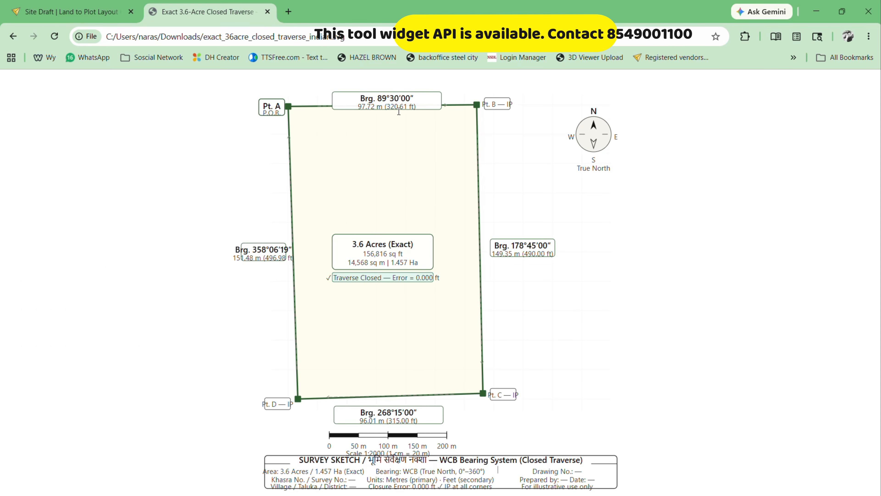
click(49, 11)
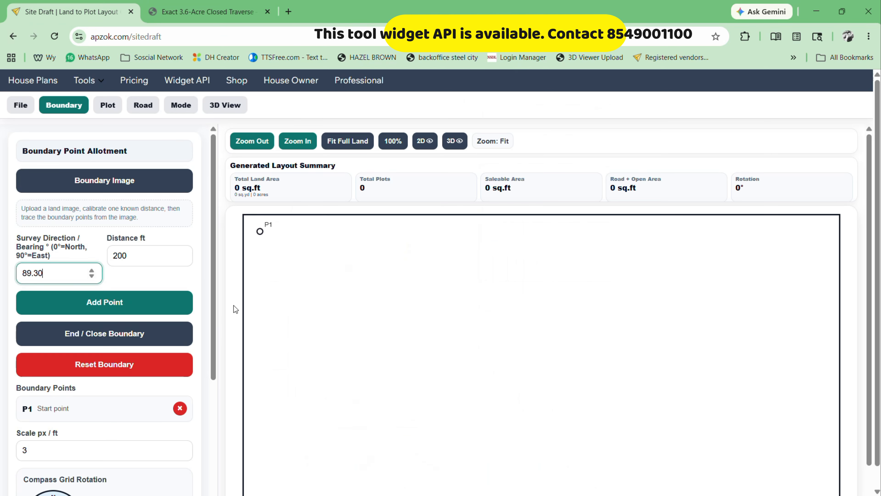
double_click(123, 257)
text(3)
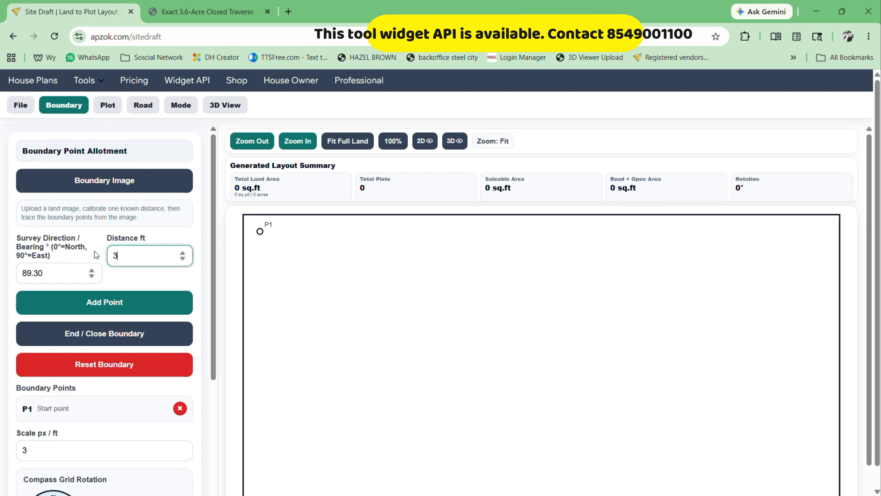
text(21.61)
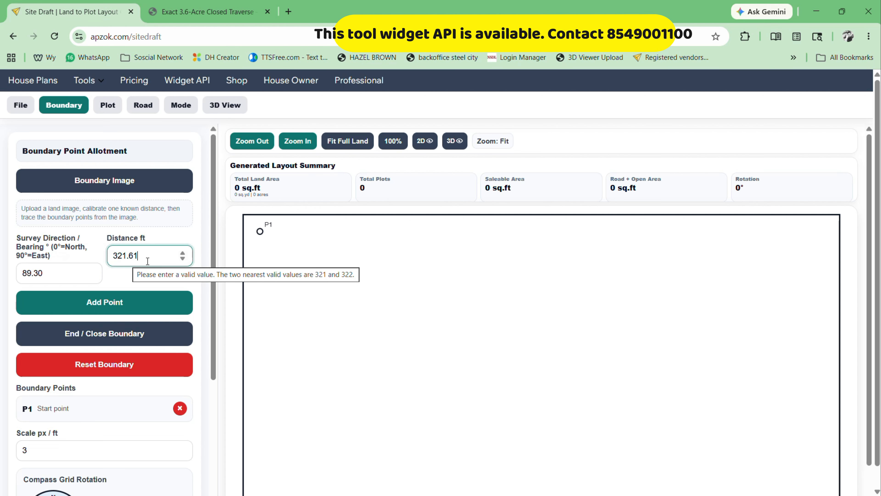
click(104, 306)
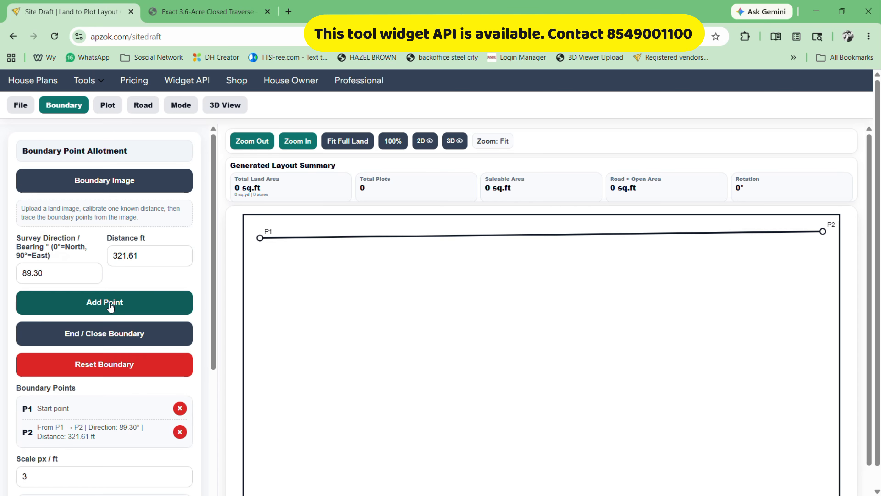
Step: Add the third boundary point for the sketch's B–C side, with a bearing of 178.45 and a distance of 490 ft
click(250, 7)
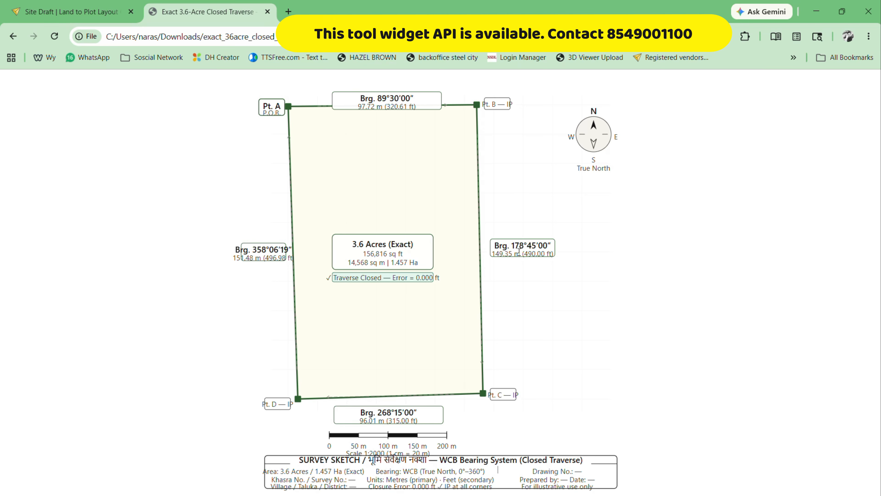
click(92, 12)
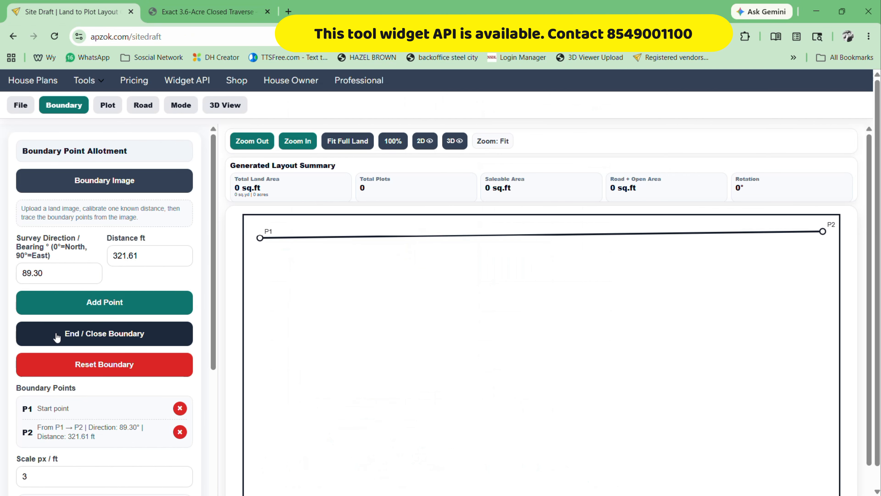
drag(58, 273, 10, 270)
text(18)
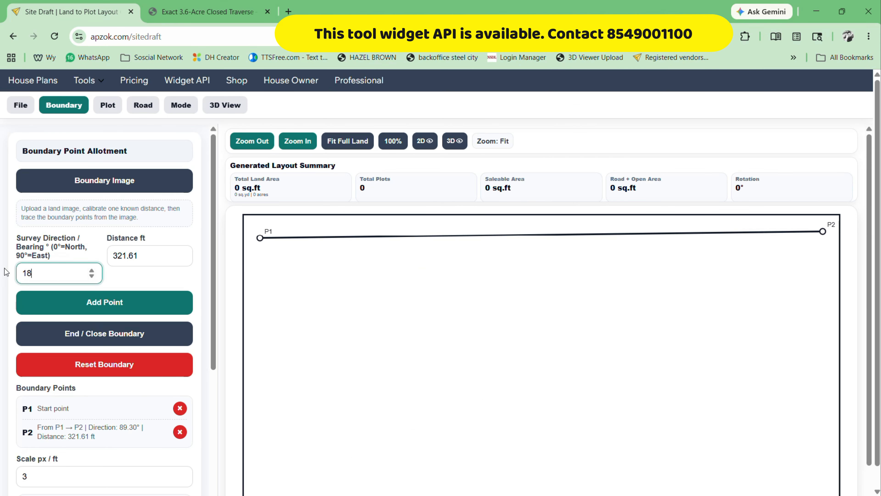
text(7.45)
click(205, 12)
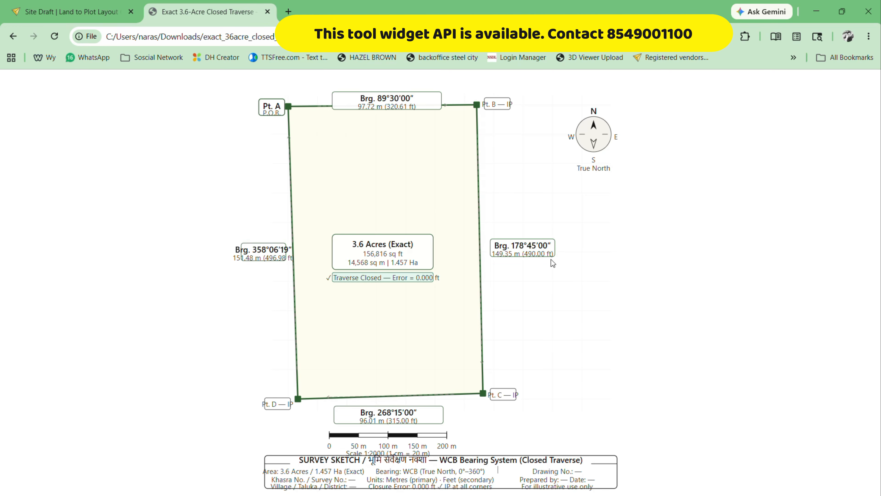
click(69, 12)
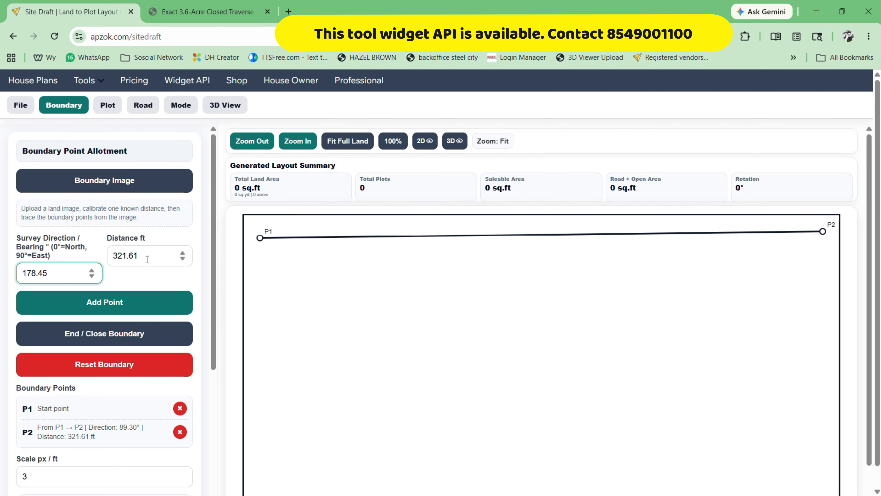
key(Tab)
text(49)
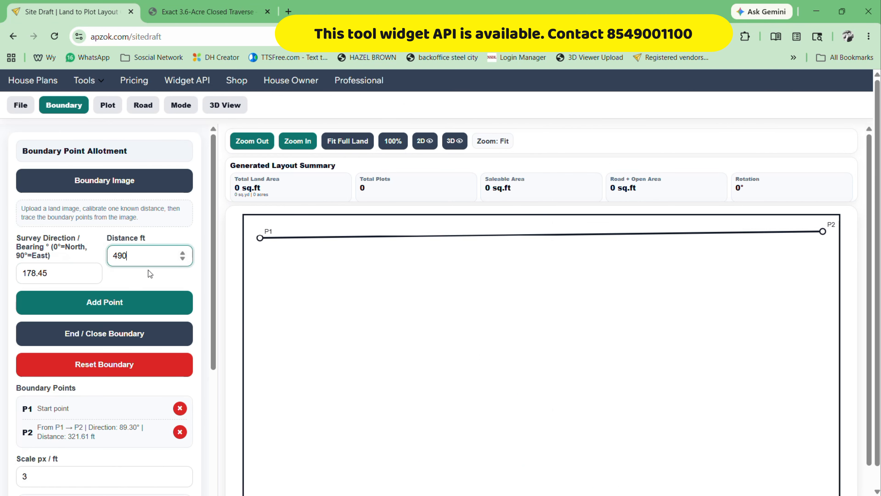
text(0)
click(105, 306)
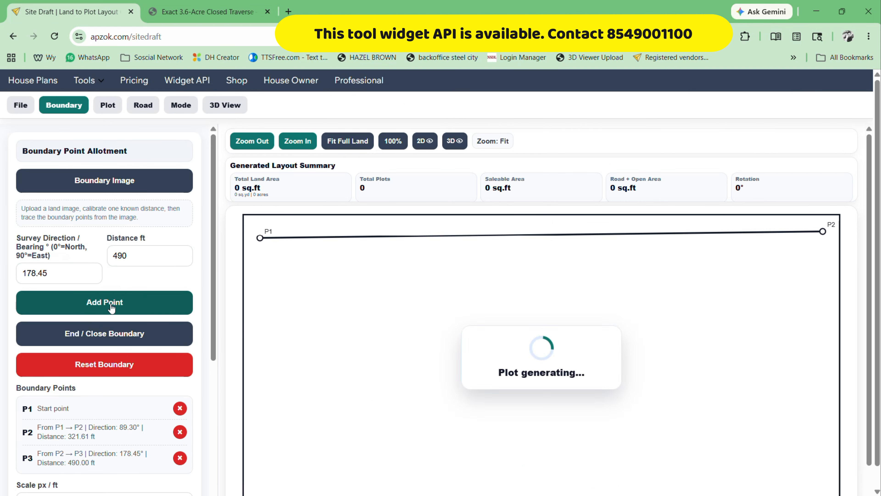
Step: Add the fourth boundary point for the sketch's C–D side, with a bearing of 268.15 and a distance of 315 ft
click(195, 15)
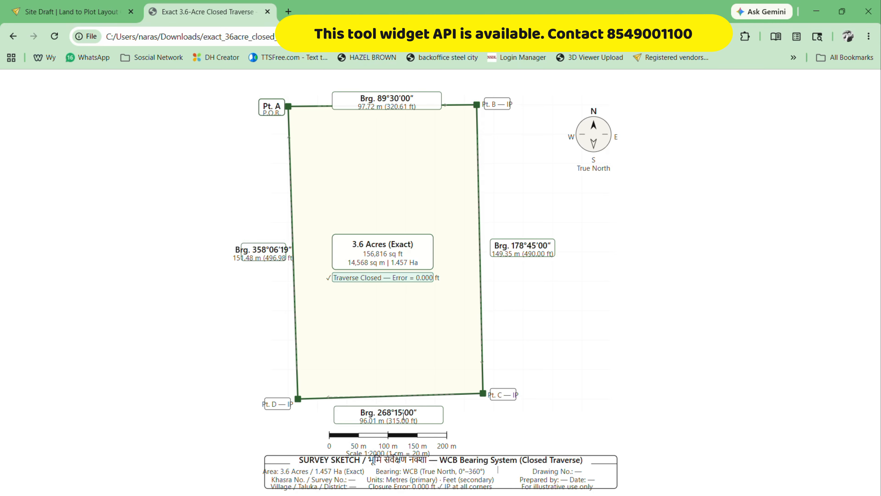
click(65, 11)
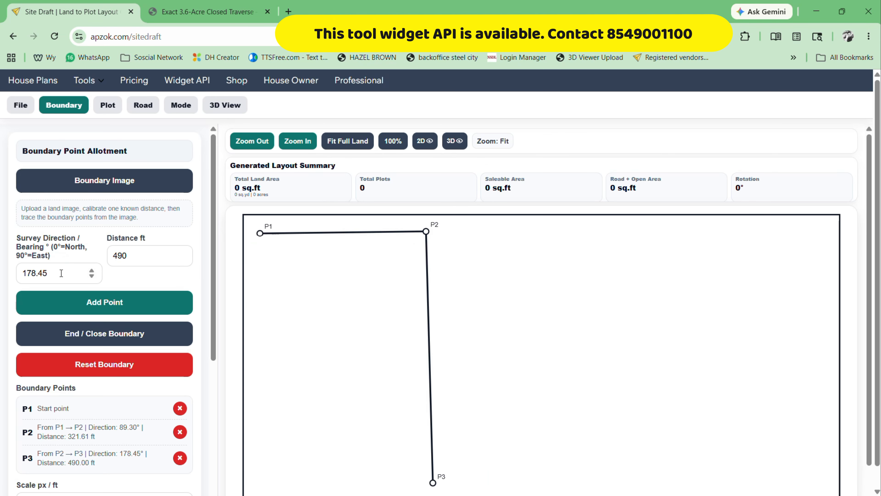
drag(61, 274, 2, 266)
text(268.15)
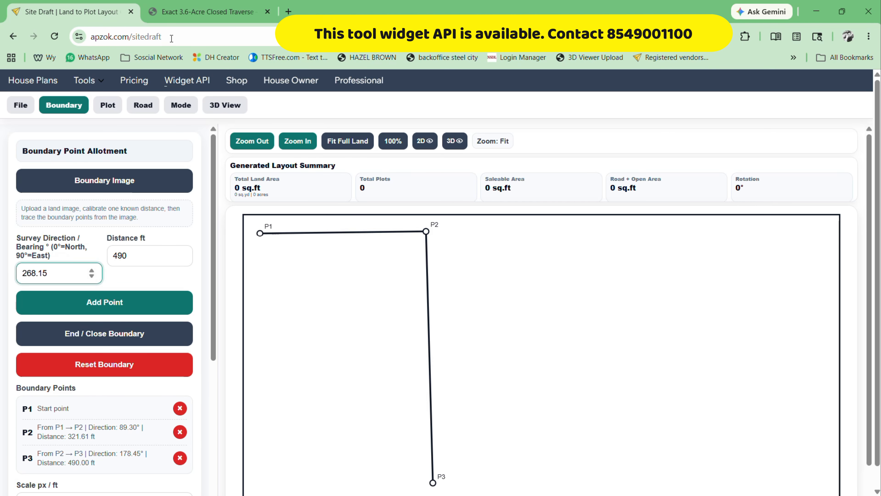
click(200, 12)
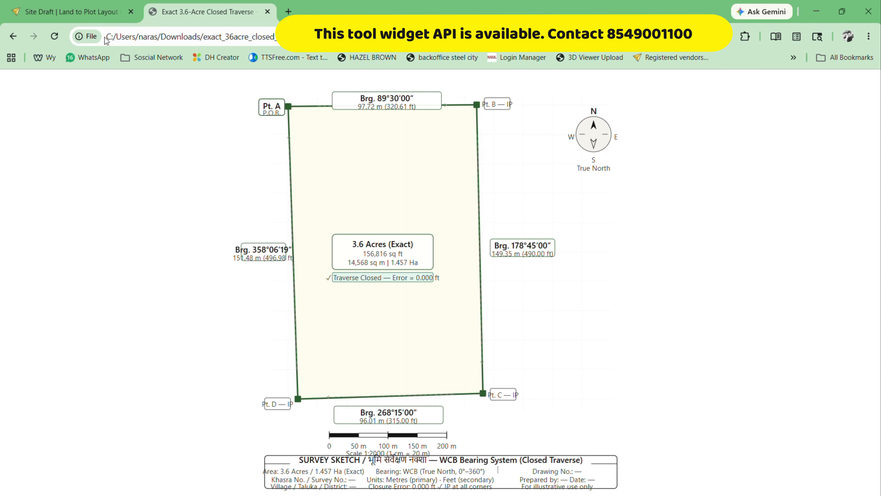
click(73, 12)
key(Tab)
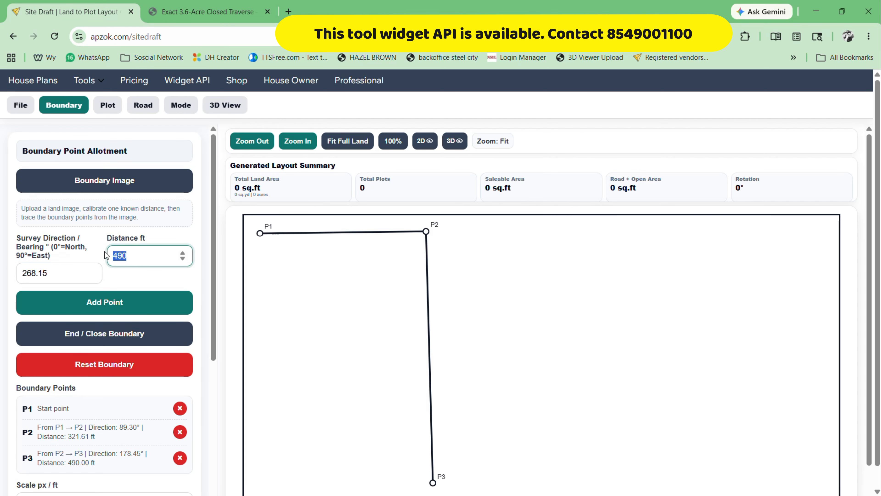
text(315)
click(114, 302)
scroll(337, 197, down, 2)
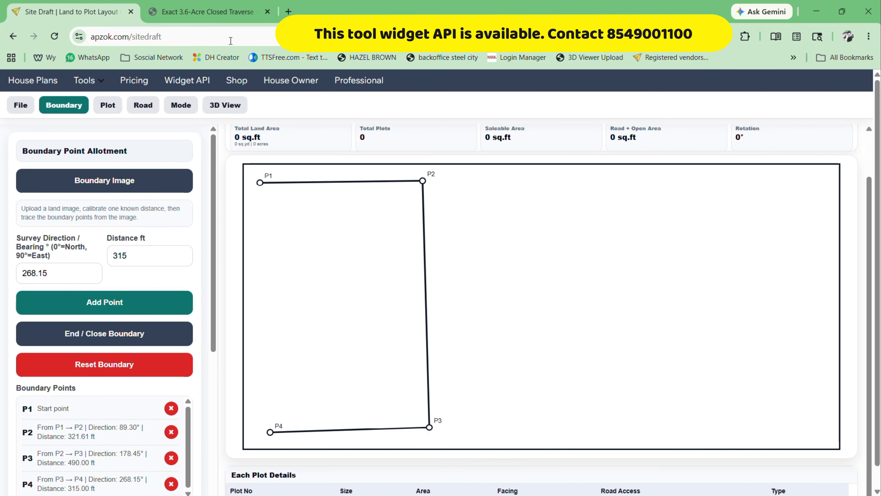
Step: Look up the D–A side in the survey sketch and set the bearing for the next boundary point to 358.06
click(221, 18)
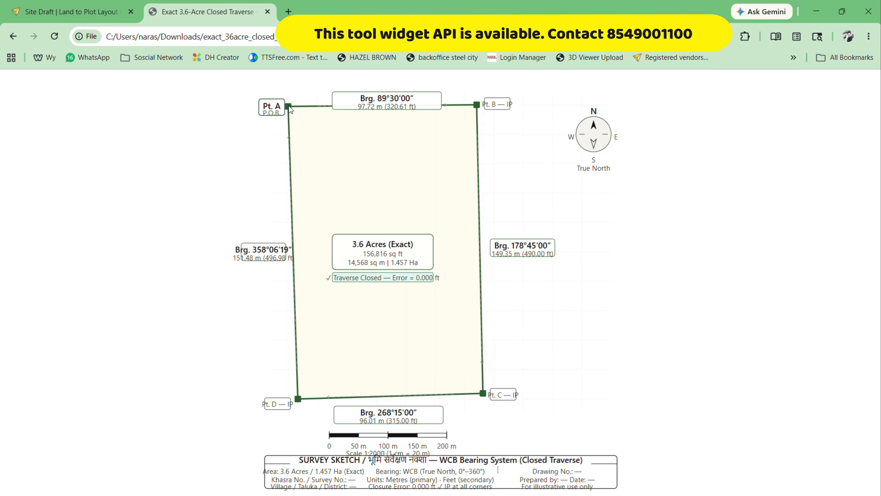
click(72, 12)
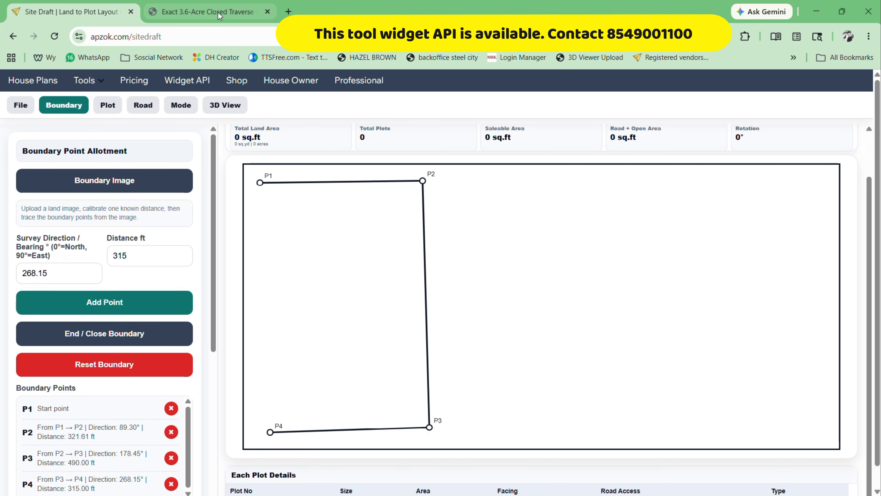
click(205, 11)
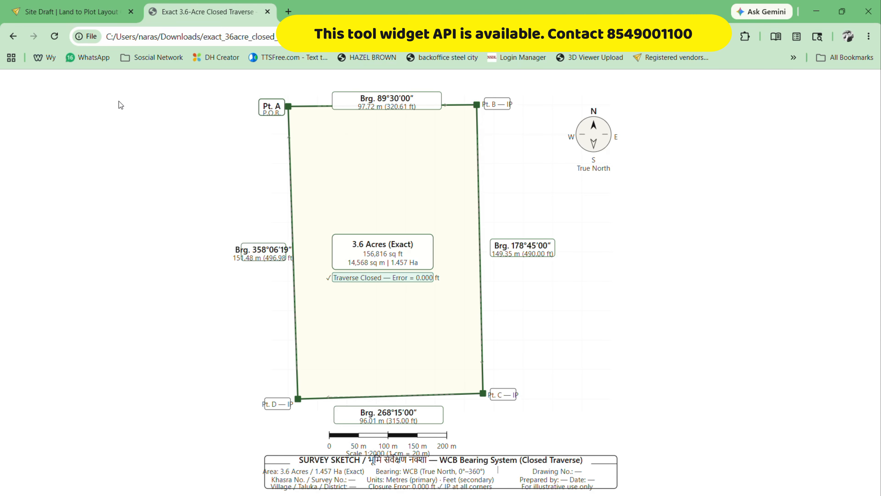
click(80, 13)
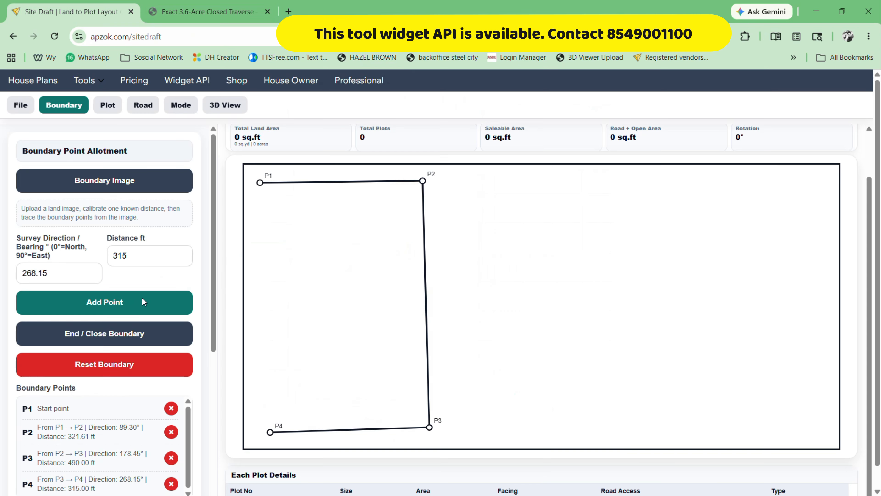
drag(38, 273, 6, 261)
text(3)
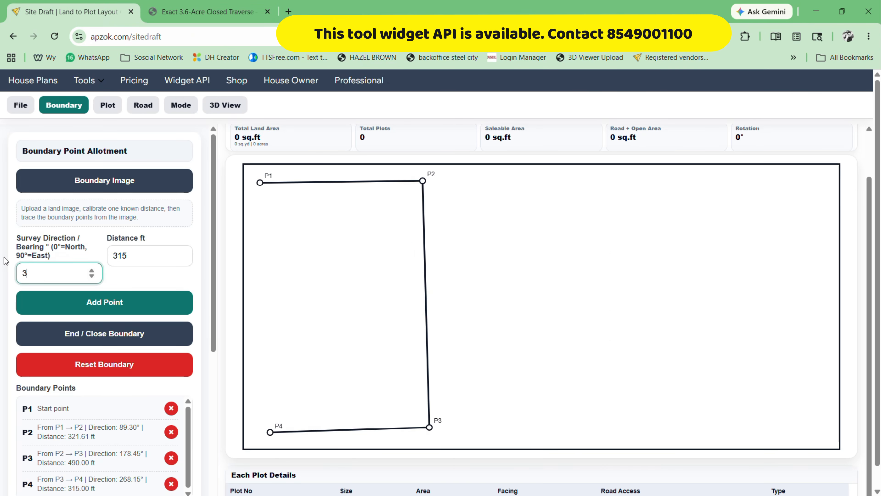
text(58)
click(176, 14)
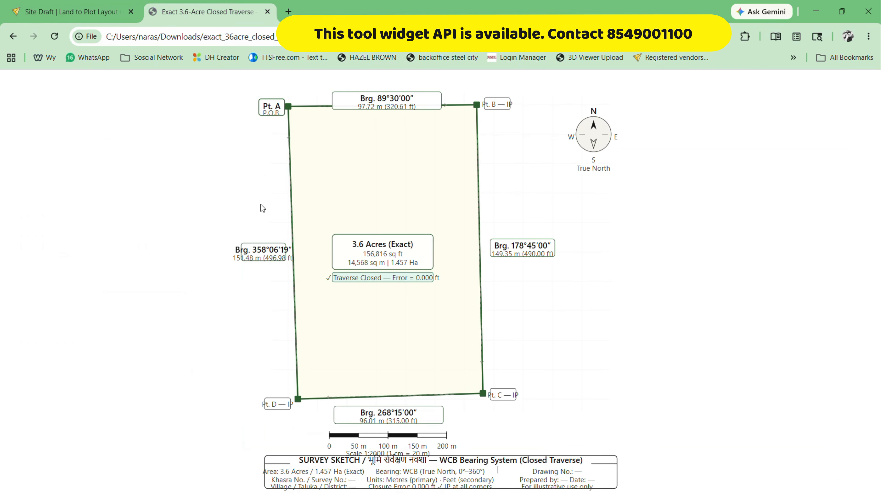
click(69, 12)
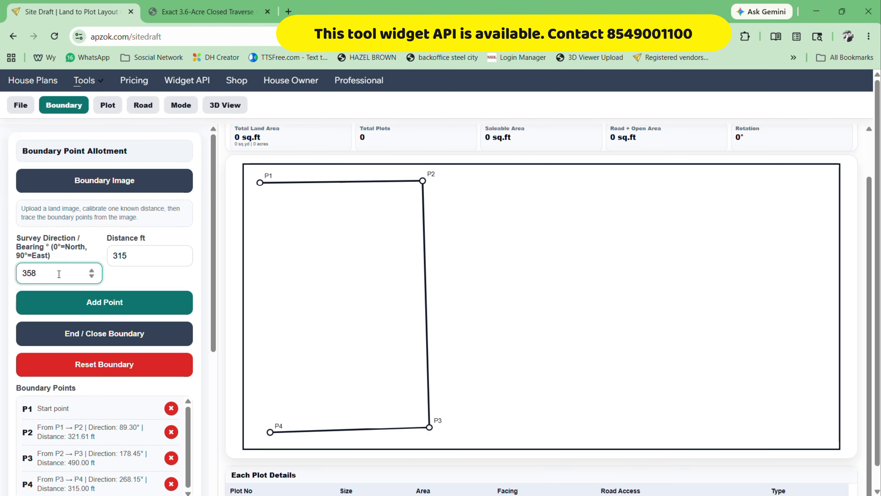
text(.06)
Step: Add the boundary point for the sketch's D–A side with a distance of 496.98 ft and close the boundary
click(182, 15)
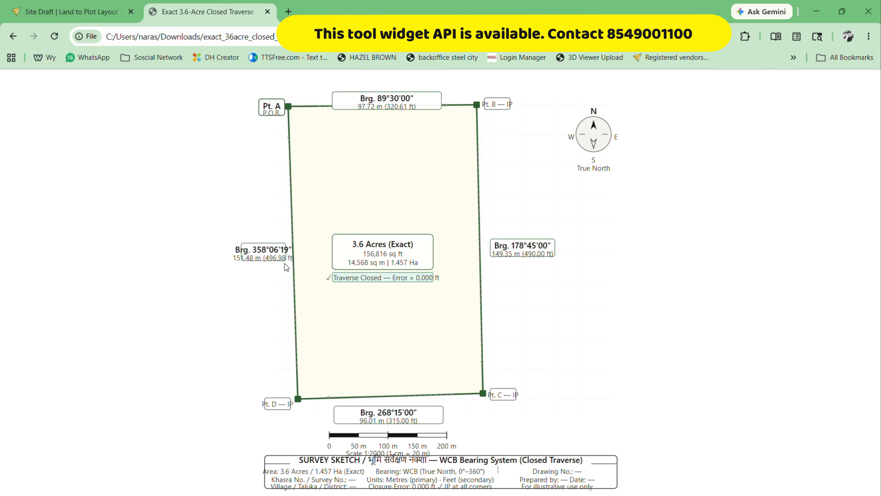
click(69, 12)
click(136, 251)
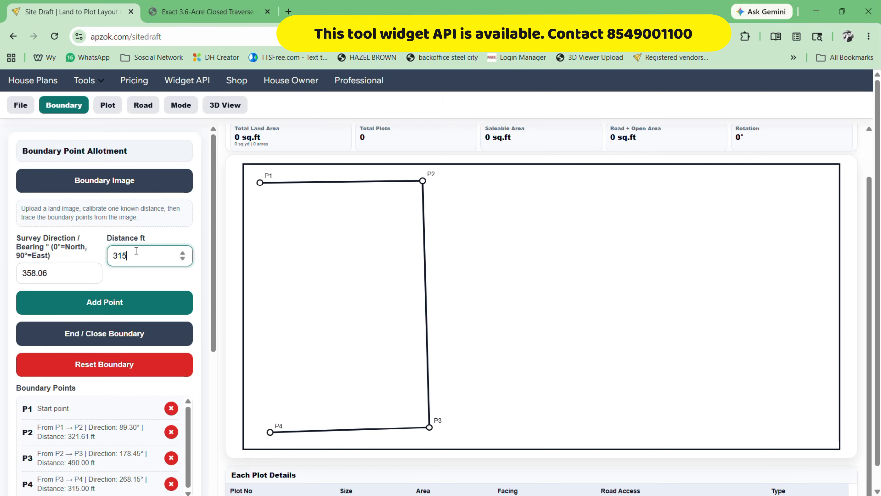
key(ctrl+a)
text(496.98)
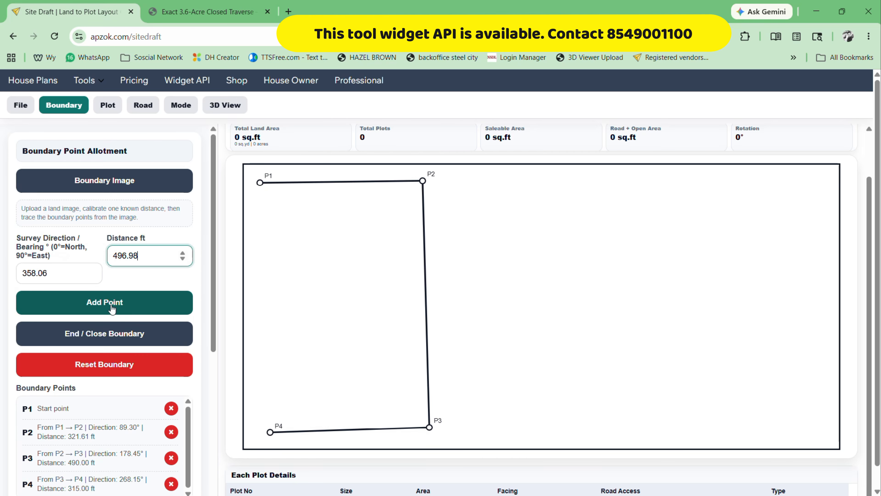
click(111, 308)
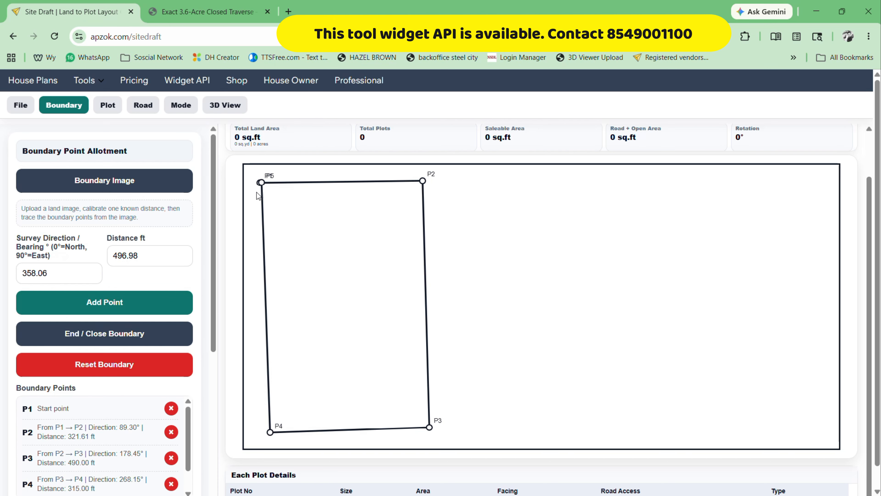
click(100, 334)
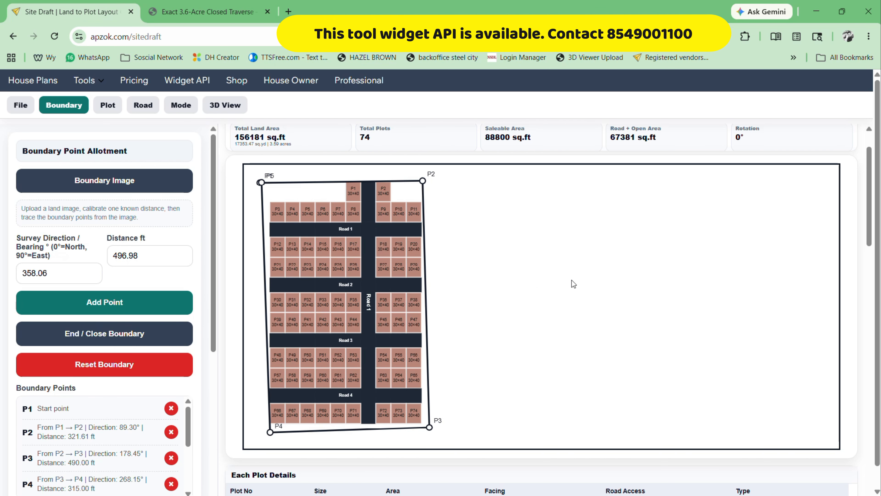
Step: Check the total land area, and try rotating the plot layout to 37° and to East (90°)
drag(270, 144, 332, 144)
click(247, 134)
scroll(101, 245, down, 5)
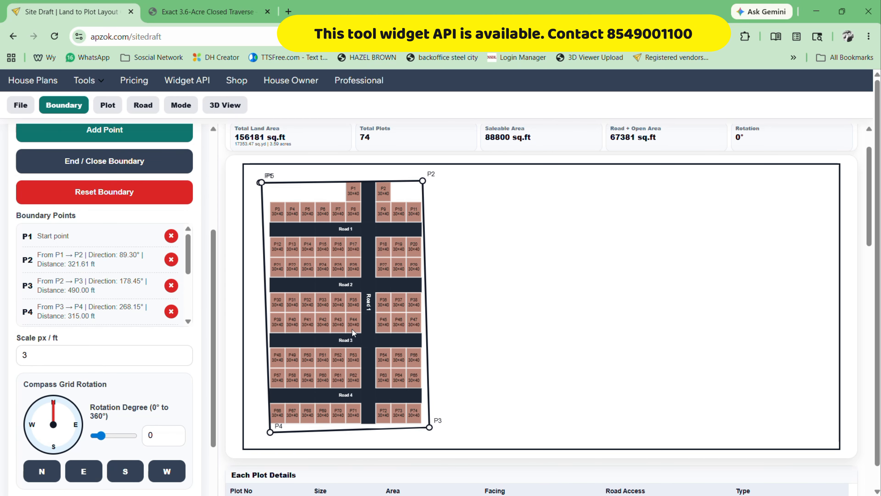
scroll(89, 323, down, 8)
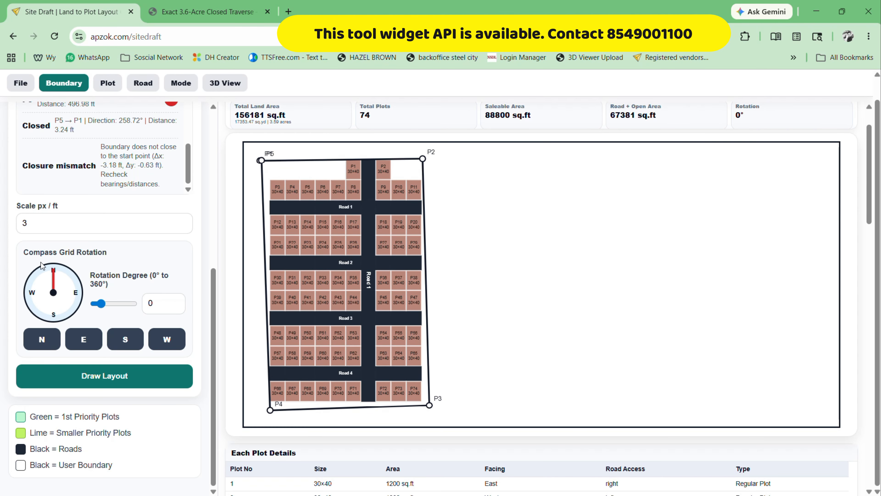
drag(54, 271, 58, 271)
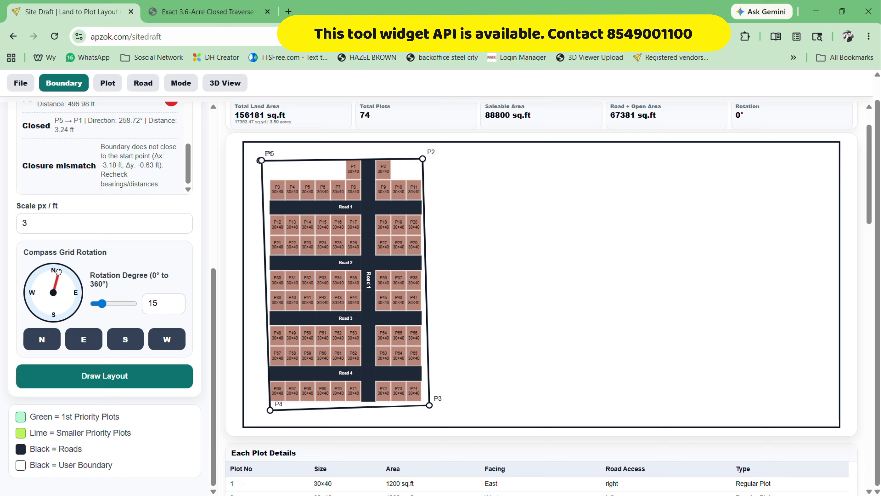
click(67, 283)
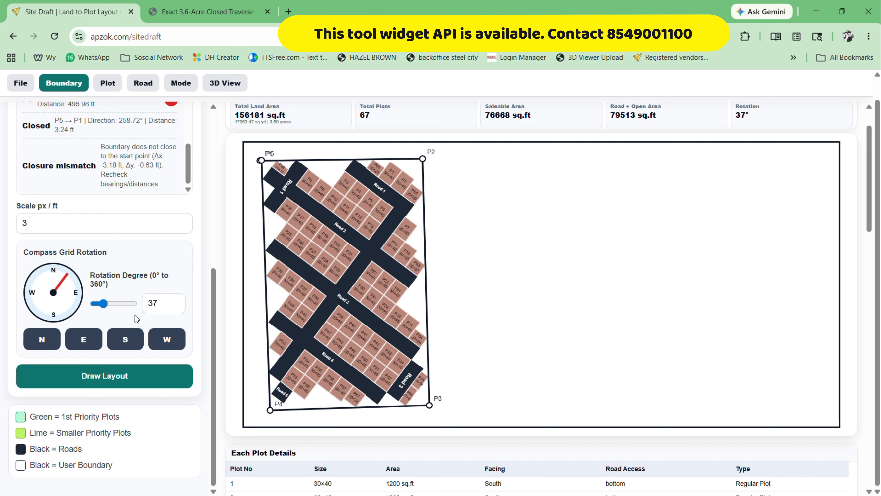
click(87, 342)
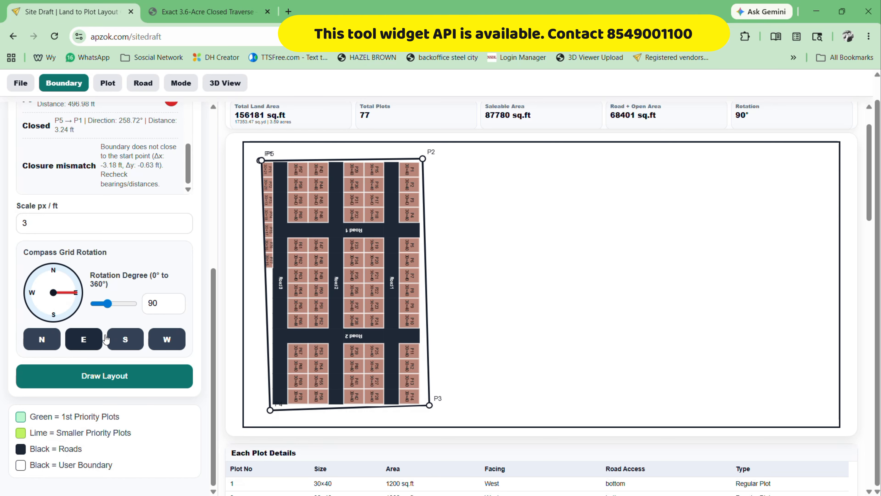
scroll(486, 294, up, 1)
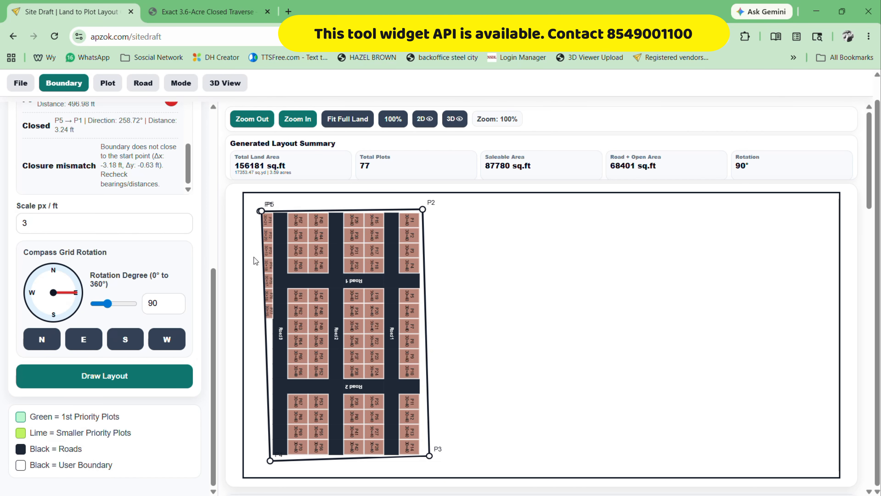
Step: Review the road width options and set the vertical road spacing to after every 10 plots
click(109, 85)
click(131, 87)
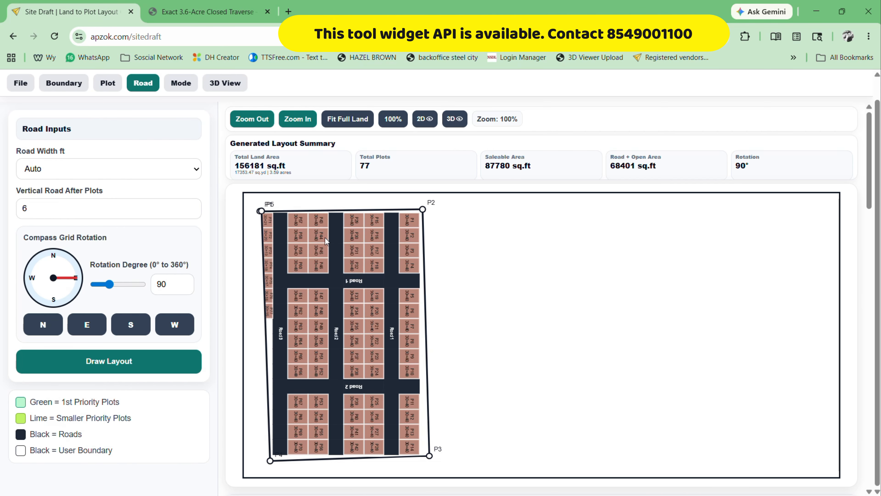
click(86, 170)
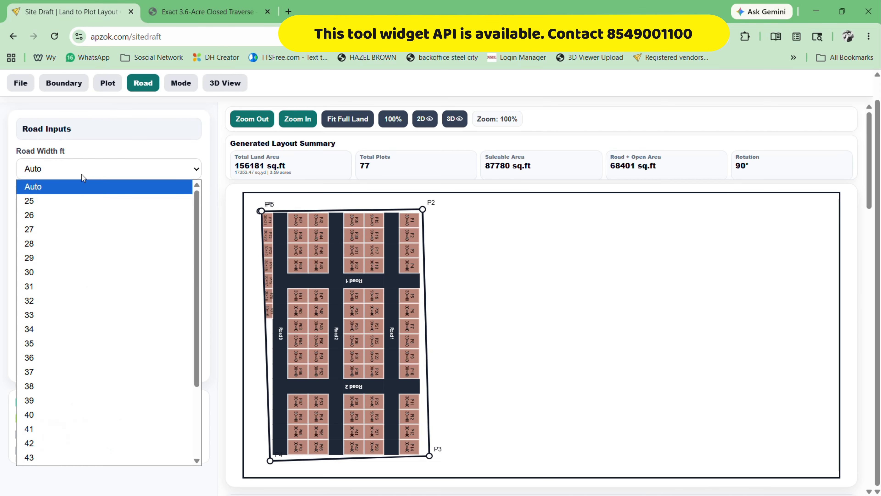
click(94, 145)
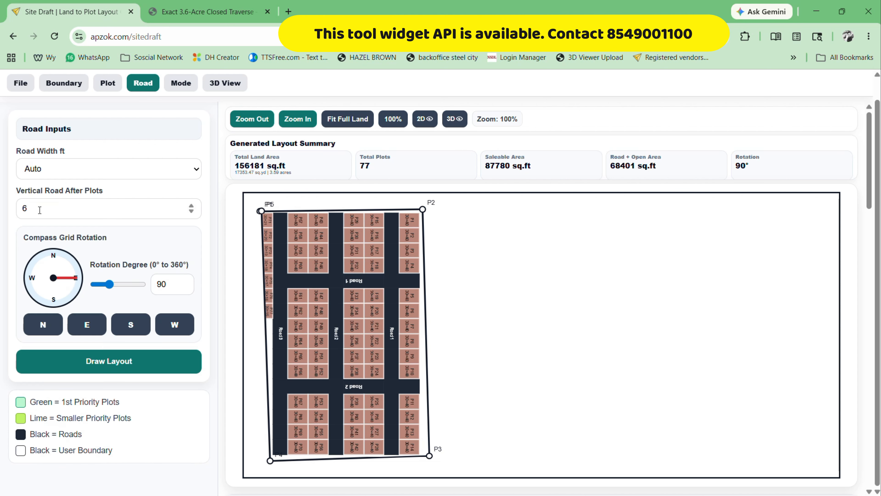
drag(38, 210, 14, 210)
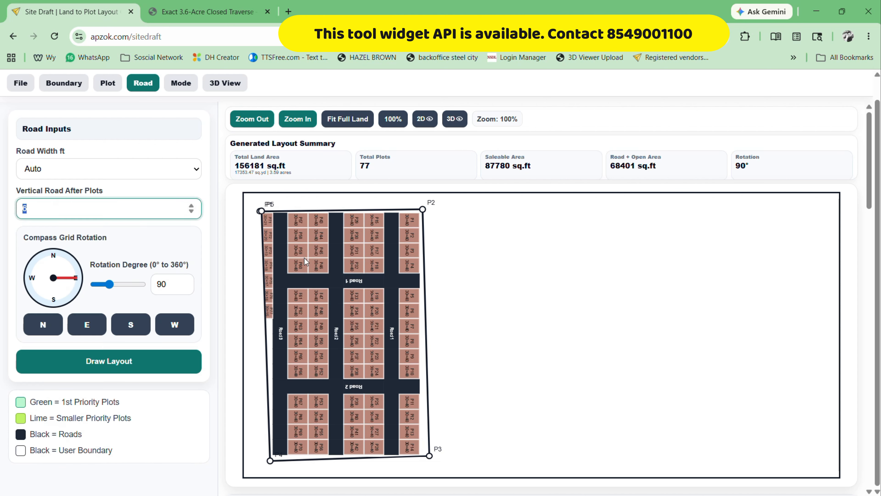
text(10)
click(199, 226)
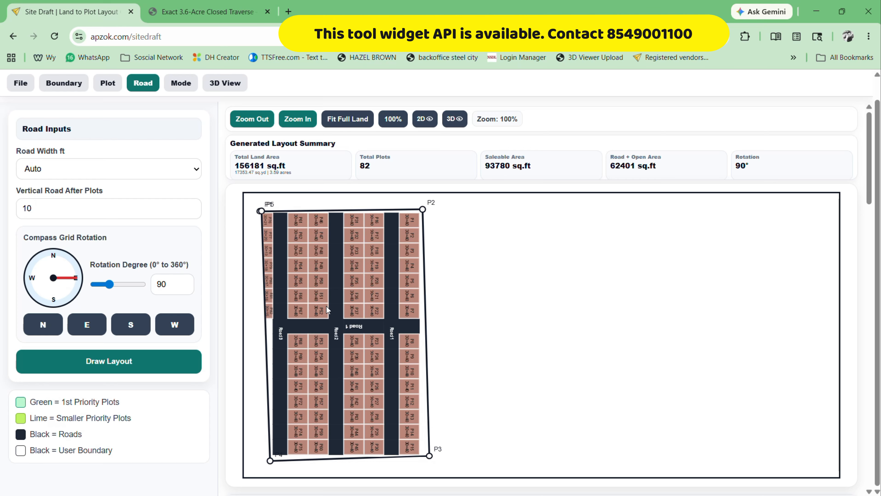
Step: Replace the 30 × 40 ft plot size in the priority list with a 30 × 50 ft plot size
click(106, 90)
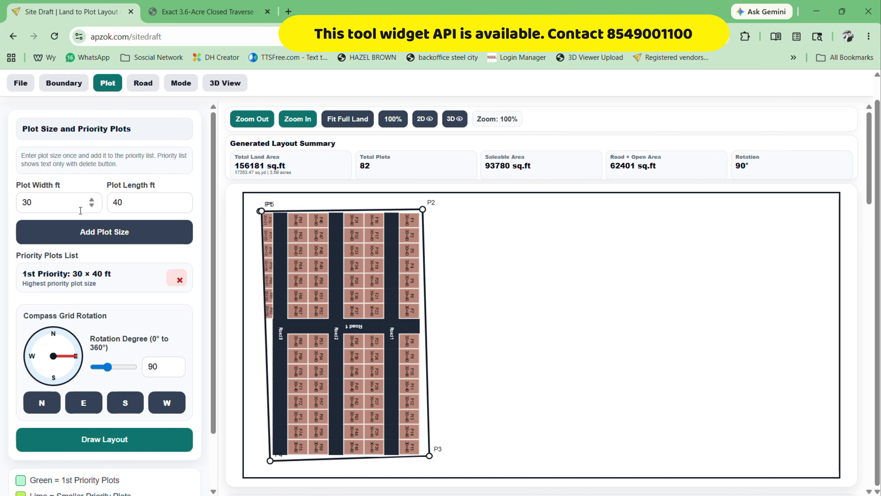
click(177, 283)
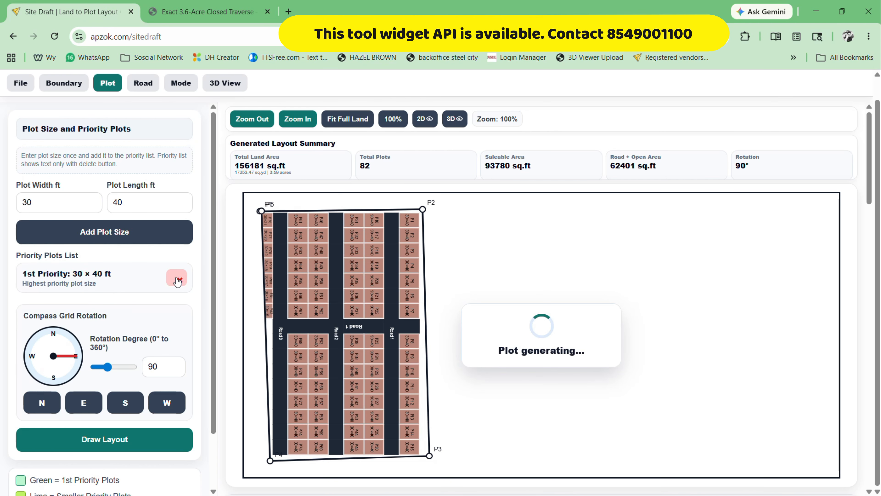
click(129, 209)
key(BackSpace)
key(BackSpace)
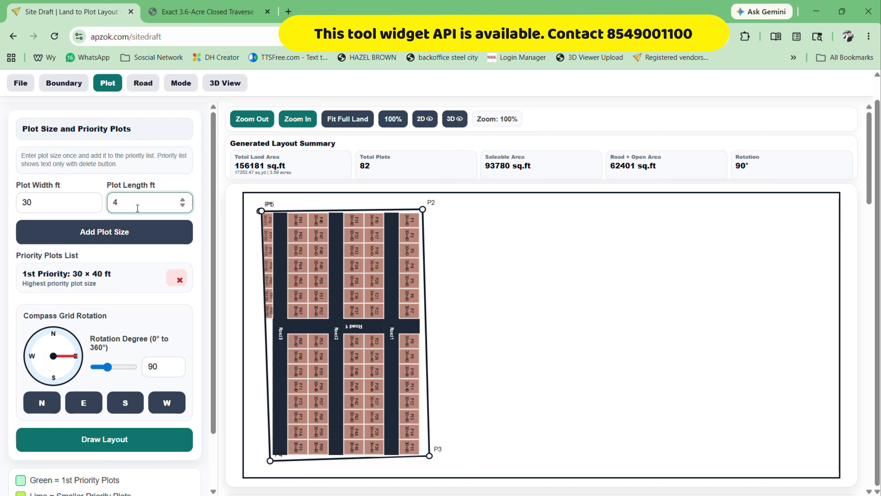
text(50)
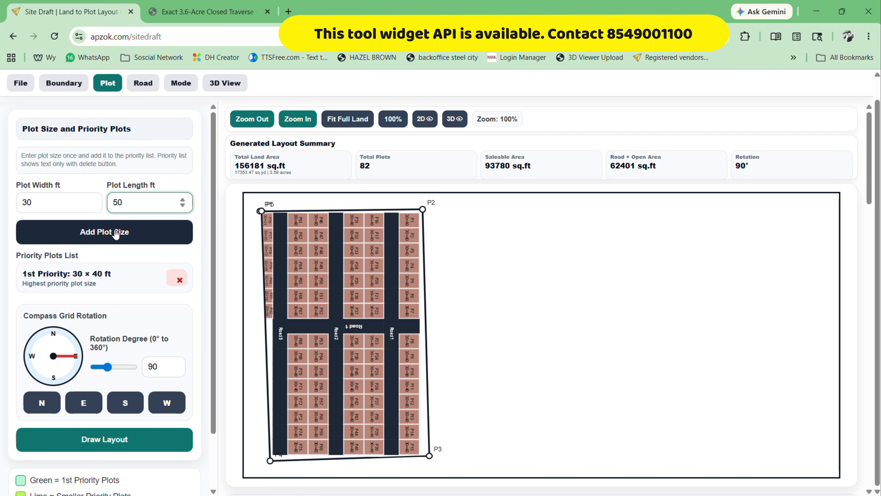
click(120, 232)
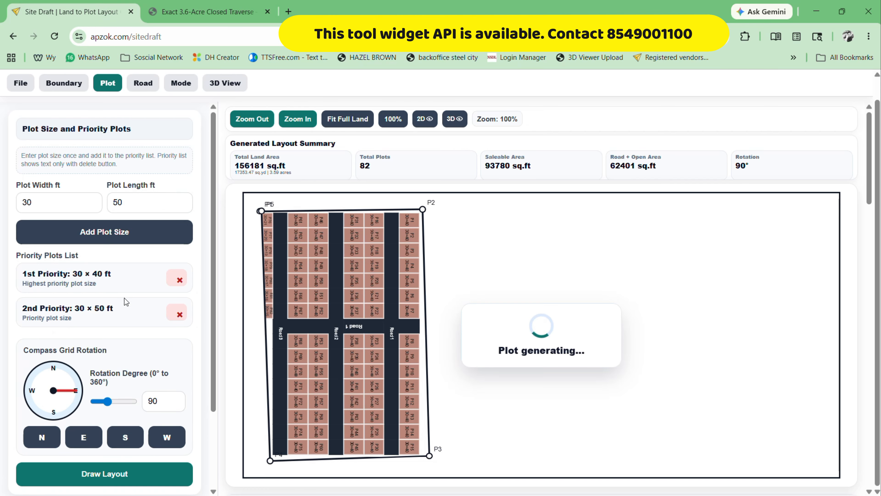
click(179, 280)
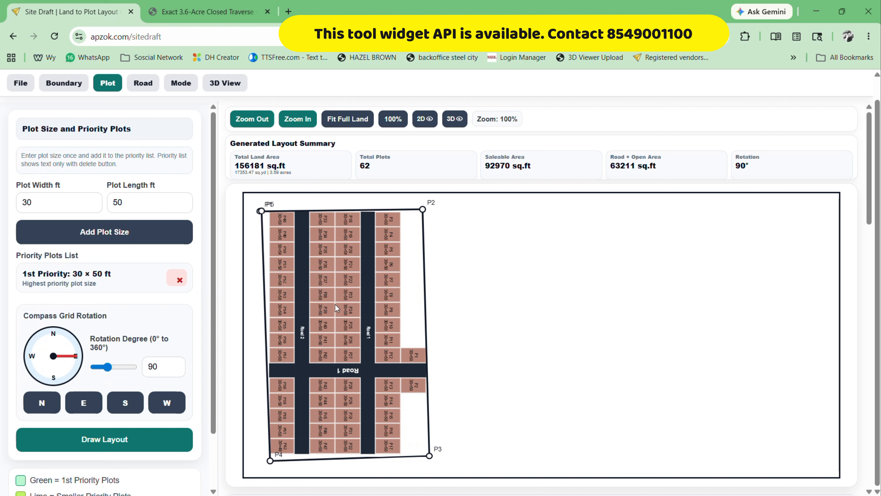
Step: Rotate the plot layout to West (270°) and review the total plots and the plot details table
click(168, 410)
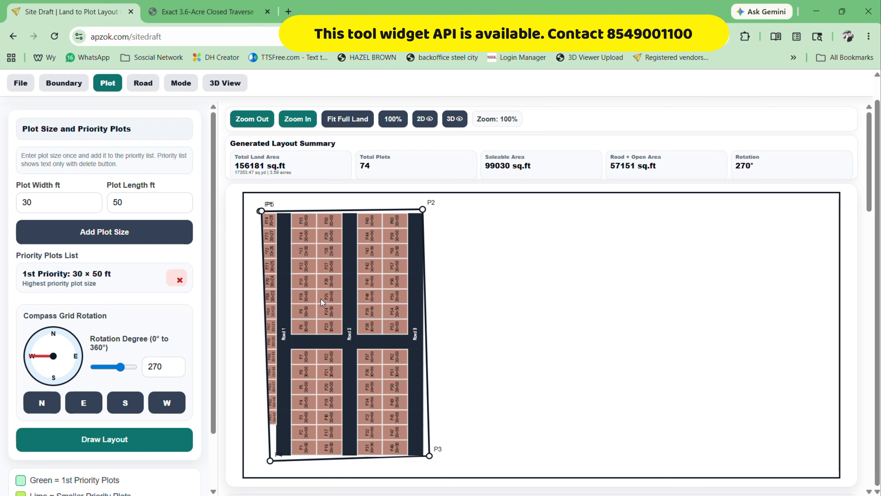
drag(360, 166, 366, 167)
scroll(527, 354, down, 15)
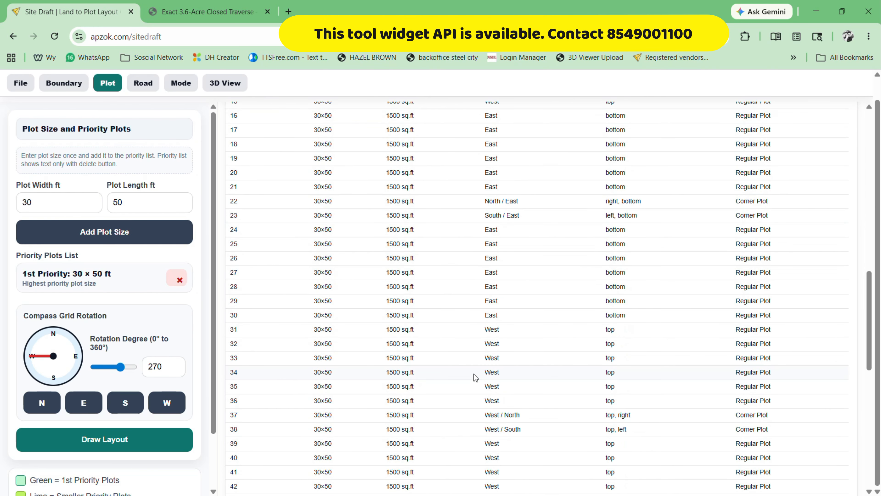
scroll(474, 374, up, 15)
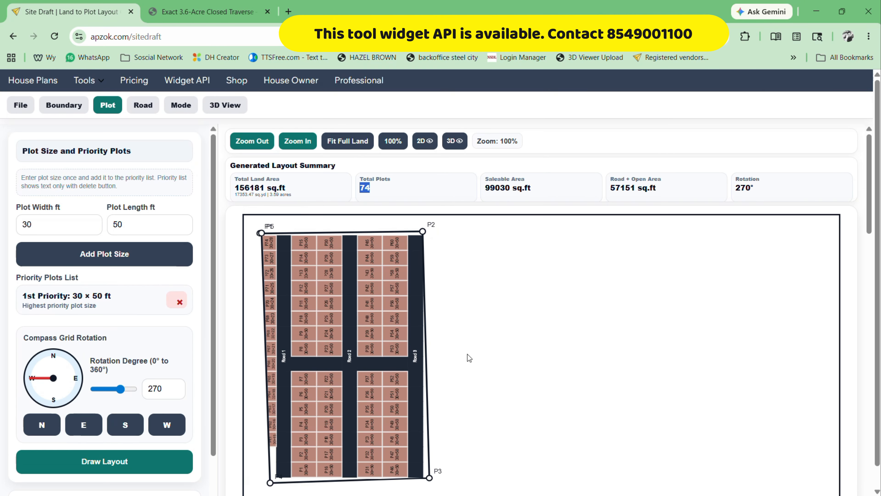
Step: Try the East (90°) layout orientation for comparison and switch back to West (270°)
scroll(100, 281, down, 1)
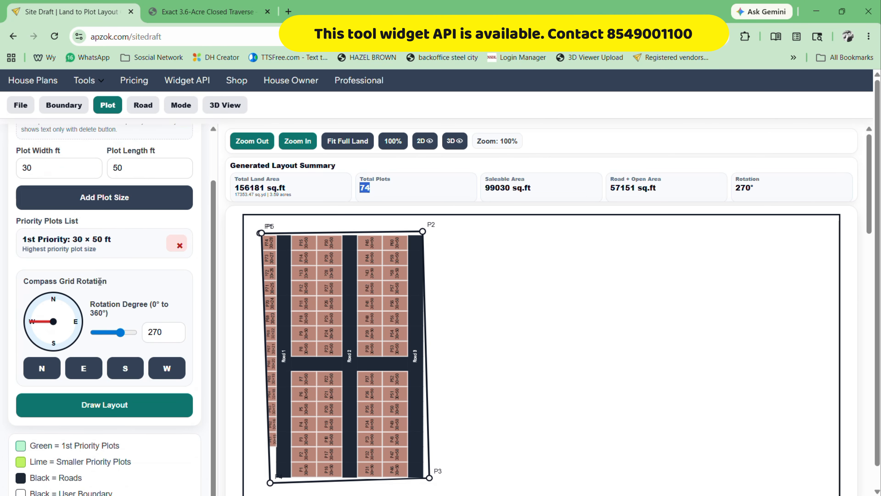
scroll(100, 282, up, 1)
click(91, 427)
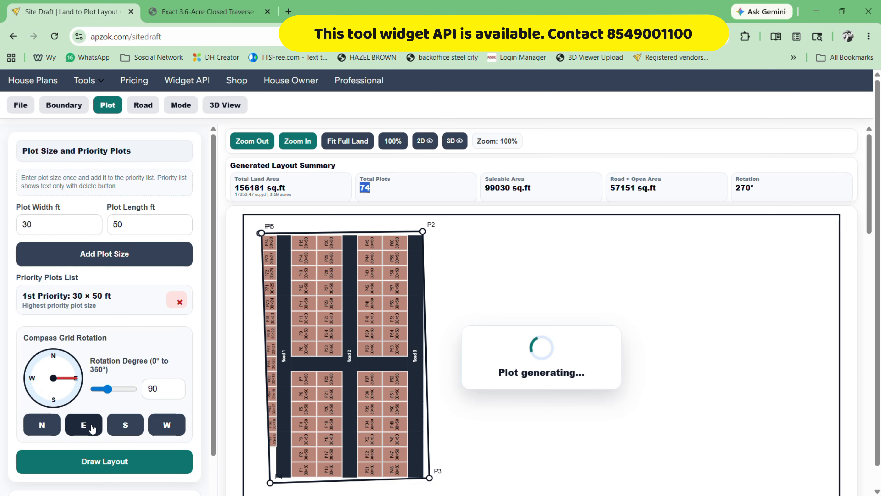
click(177, 424)
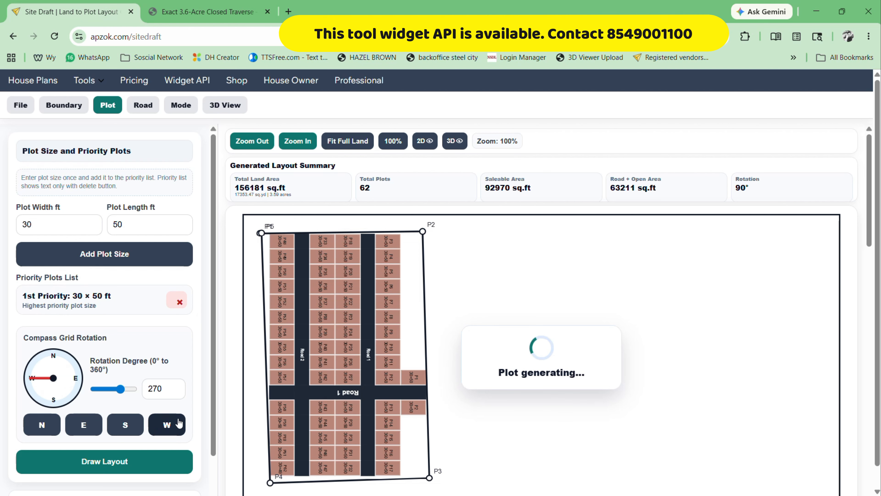
Step: Try the Road First Layout and Gated Layout modes on the closed boundary
click(180, 113)
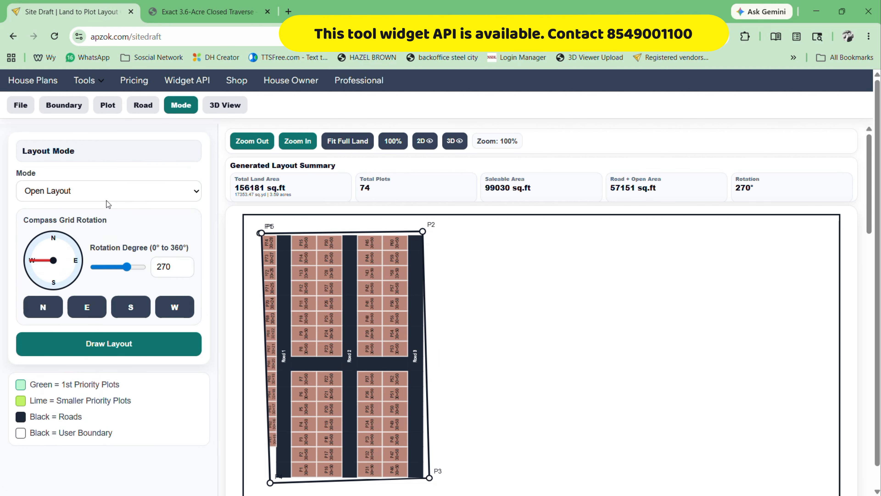
click(71, 194)
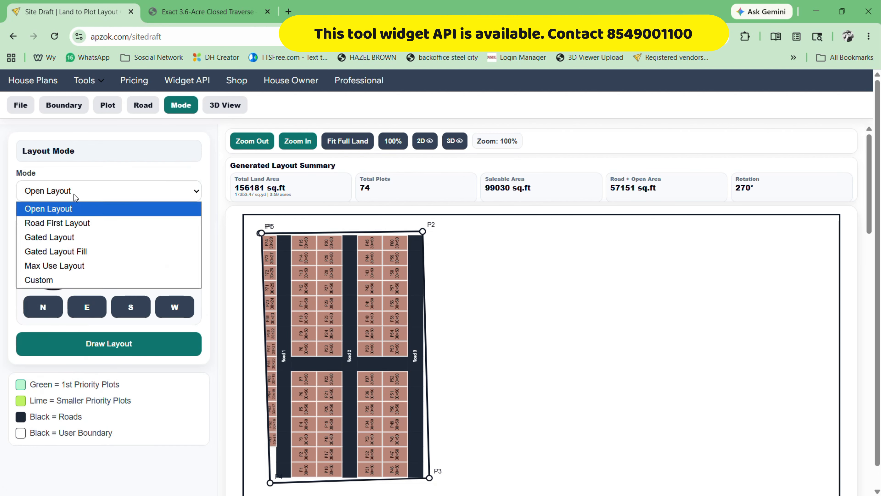
click(75, 224)
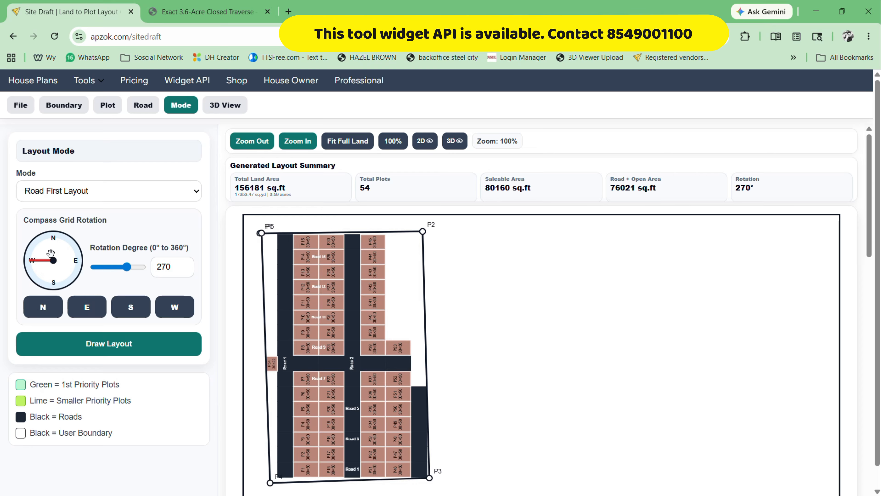
click(69, 197)
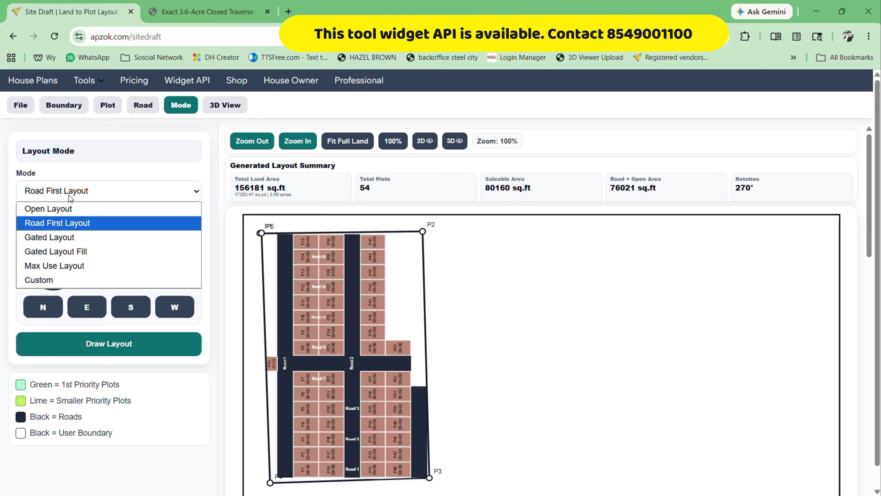
click(68, 238)
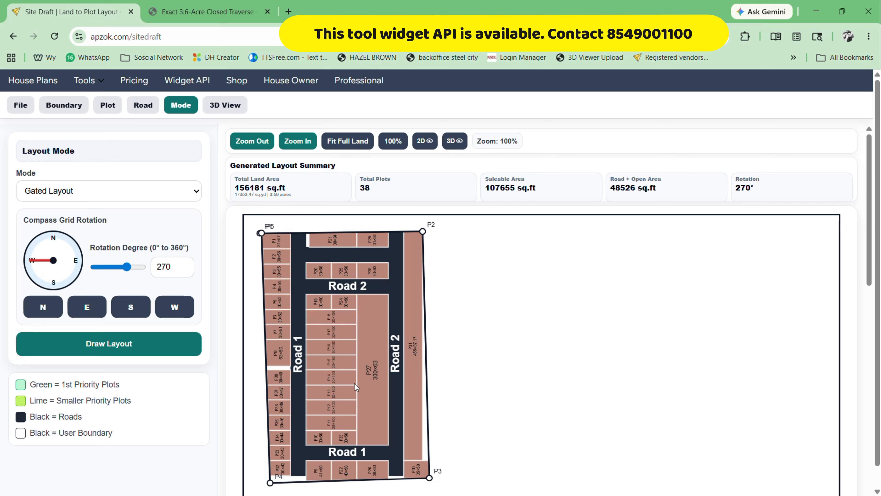
Step: Try the Gated Layout Fill mode and set the layout mode to Max Use Layout
click(52, 191)
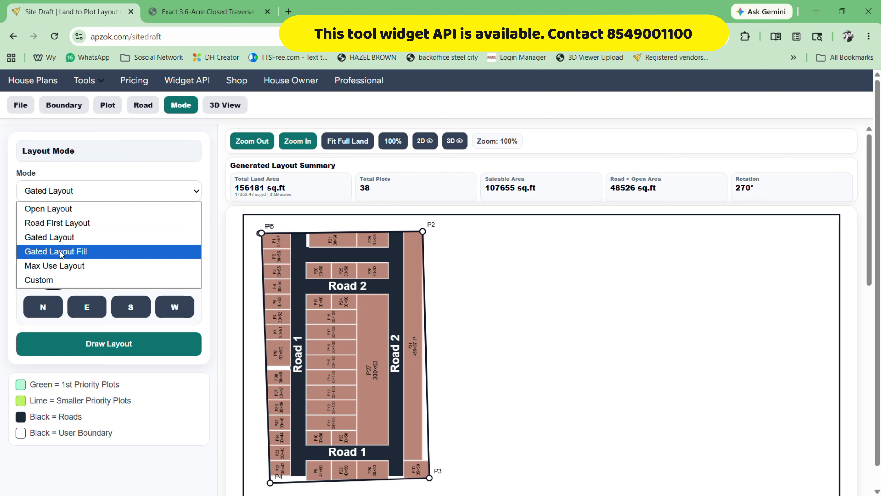
click(60, 251)
click(61, 191)
click(76, 265)
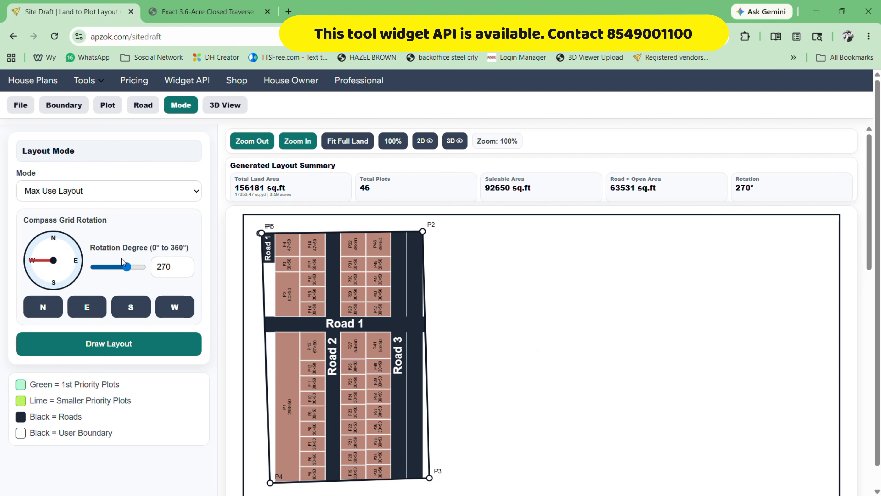
Step: Set the layout mode to Open Layout and inspect the resulting plots up close
click(87, 191)
click(56, 211)
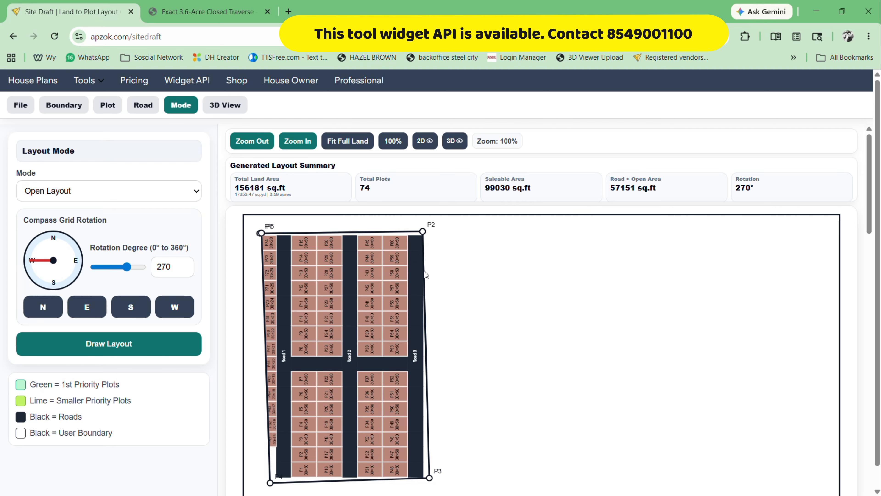
scroll(426, 275, down, 3)
scroll(427, 275, up, 3)
click(299, 142)
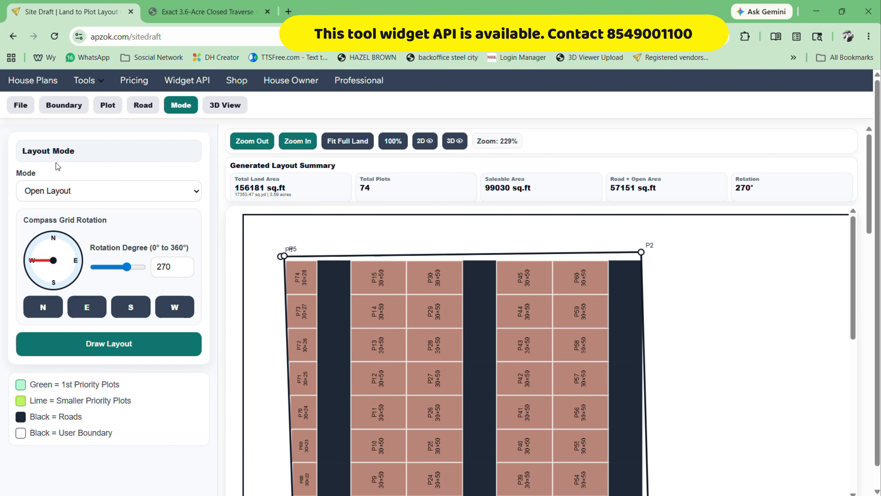
click(63, 105)
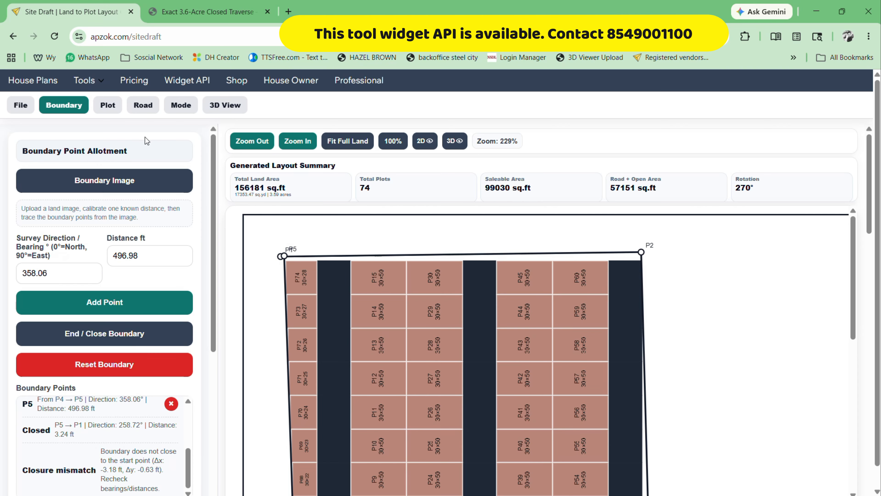
click(181, 105)
scroll(133, 235, down, 1)
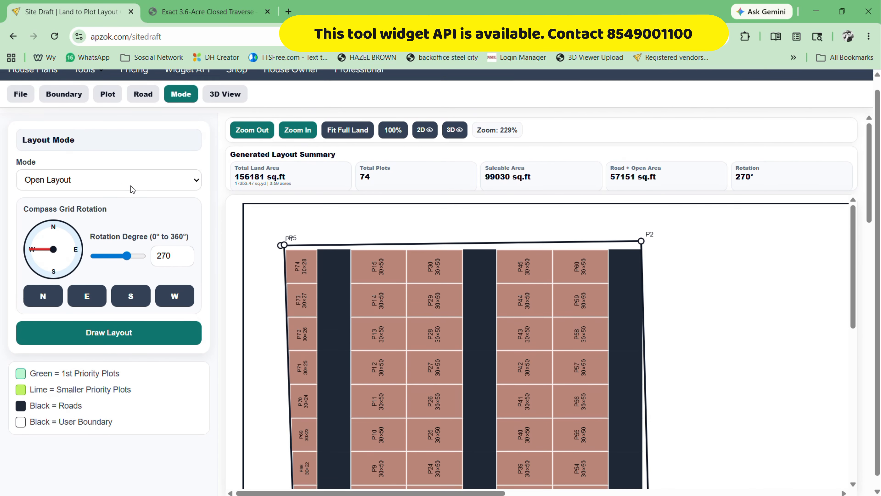
scroll(133, 189, up, 1)
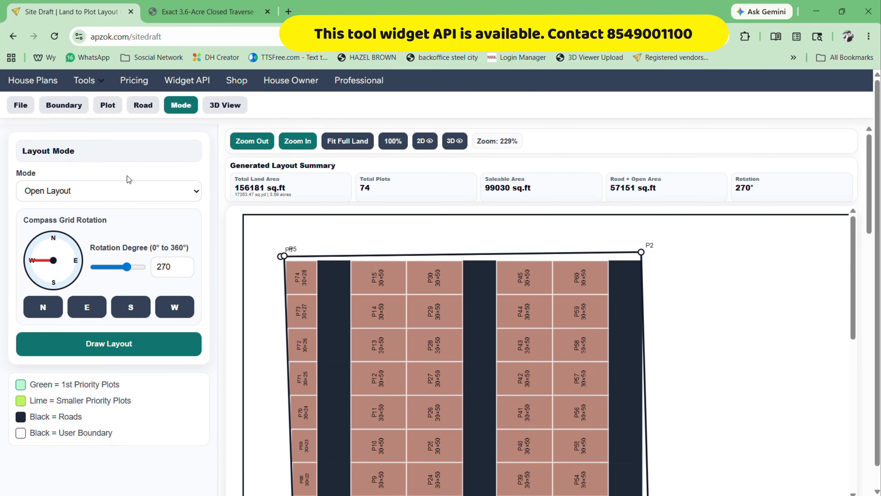
Step: Add a second priority plot size of 30 × 40 ft
click(115, 109)
scroll(113, 195, down, 2)
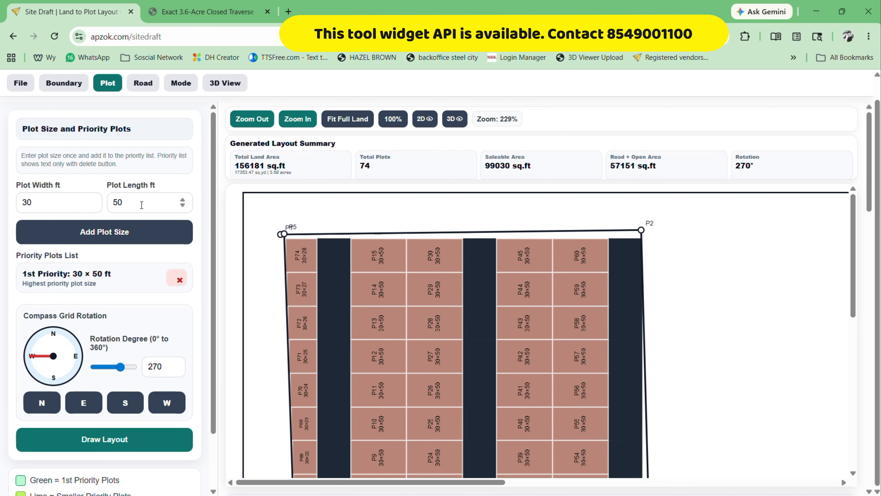
drag(137, 202, 112, 203)
text(40)
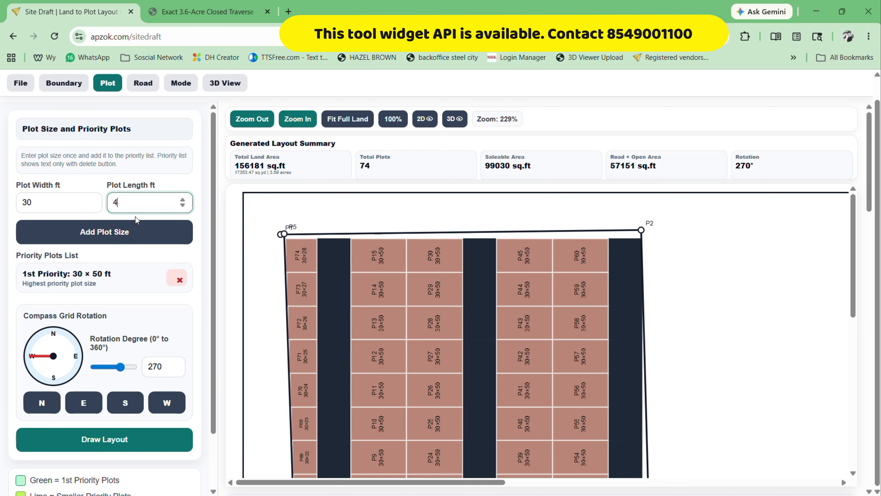
click(118, 236)
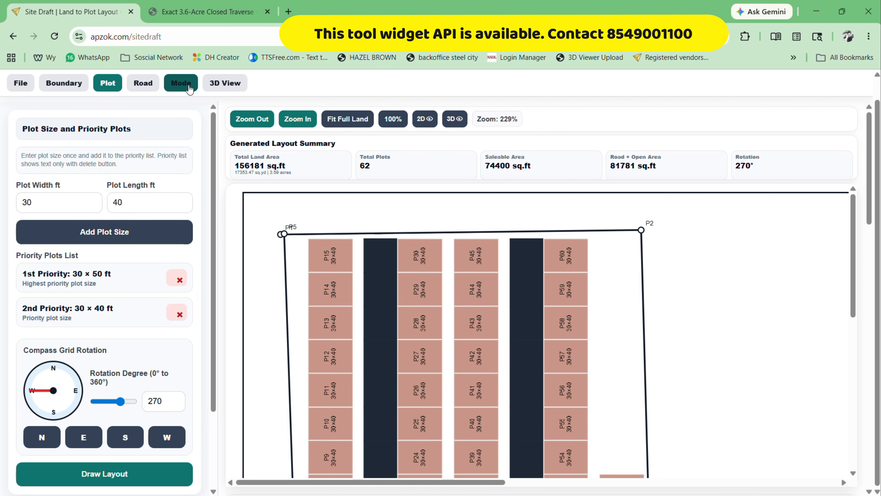
Step: Try the Custom layout mode and fit the full land in the drawing view
click(179, 86)
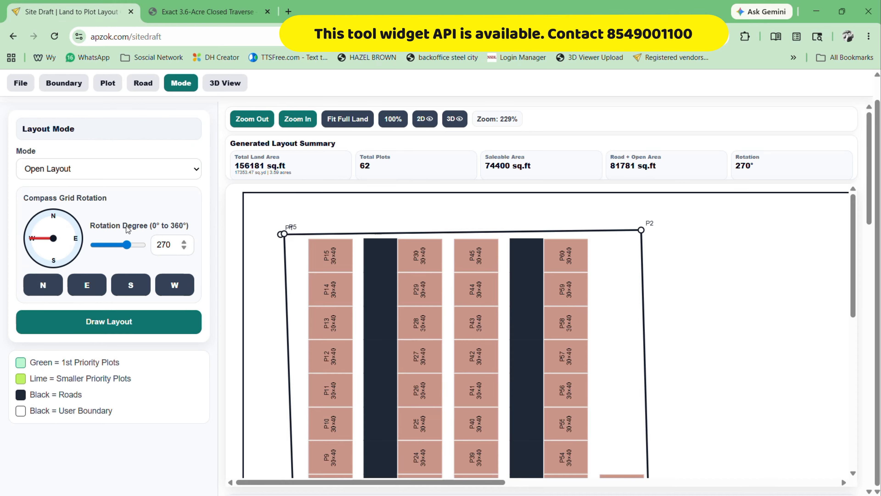
click(77, 170)
click(71, 259)
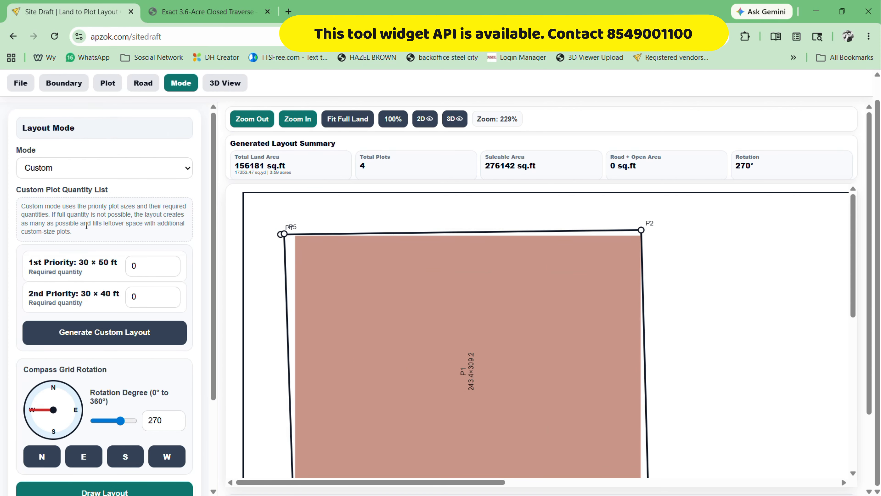
scroll(180, 138, down, 3)
scroll(472, 371, down, 3)
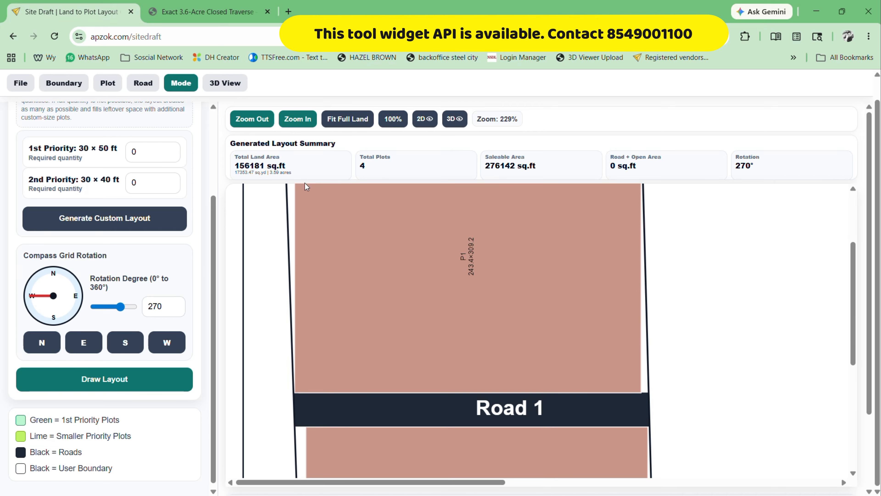
scroll(496, 216, down, 1)
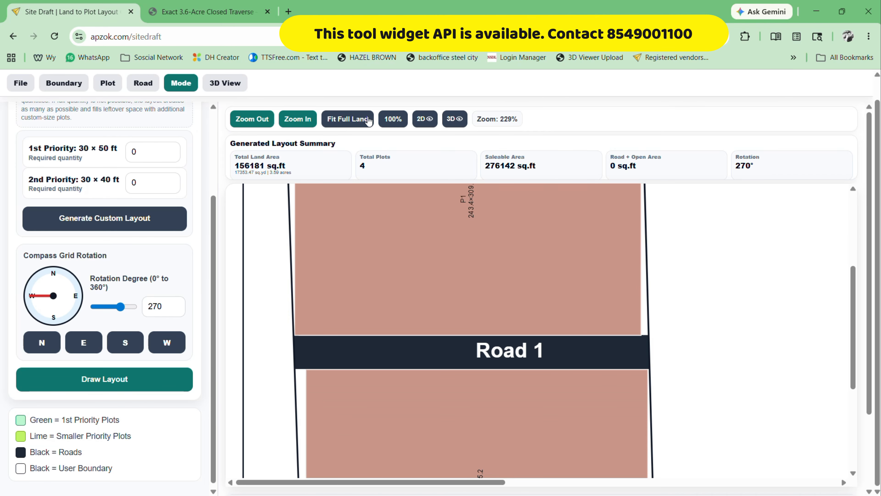
click(368, 119)
scroll(103, 197, up, 1)
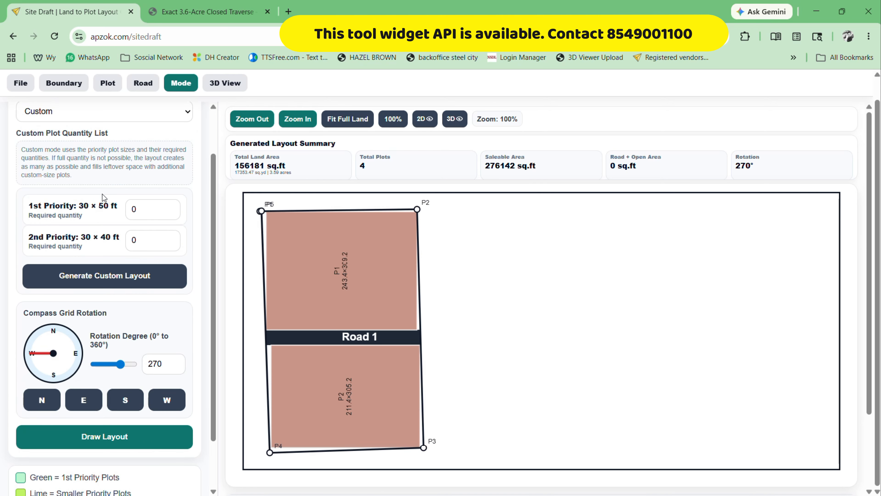
Step: Set the custom required quantities to 30 plots of 30 × 50 ft and 40 plots of 30 × 40 ft
double_click(142, 211)
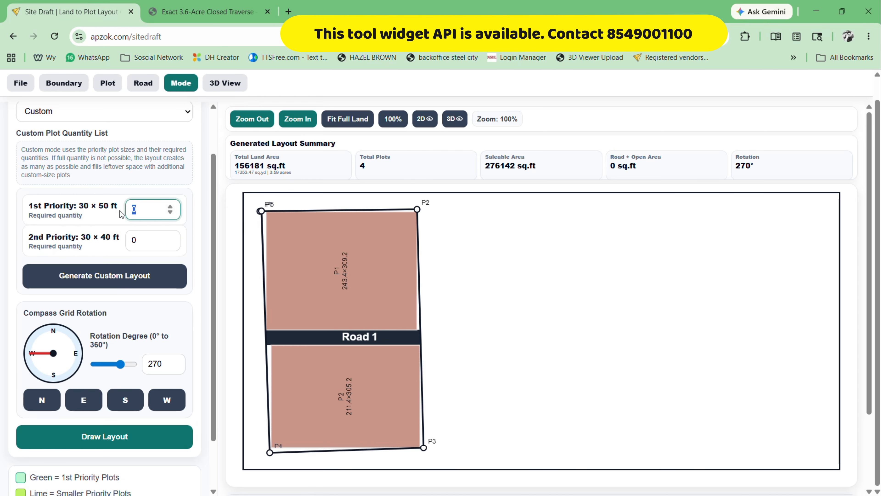
text(30)
double_click(145, 242)
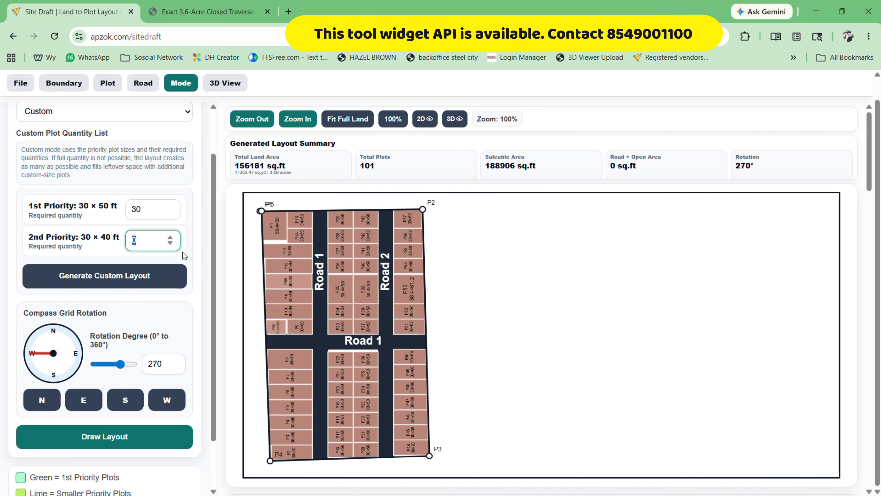
text(40)
click(183, 254)
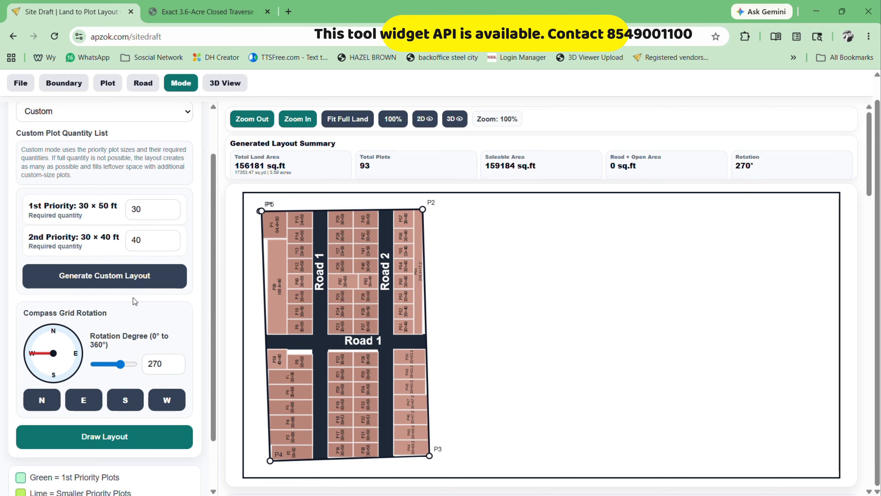
Step: Switch the layout mode back from Custom to Open Layout
scroll(133, 299, up, 2)
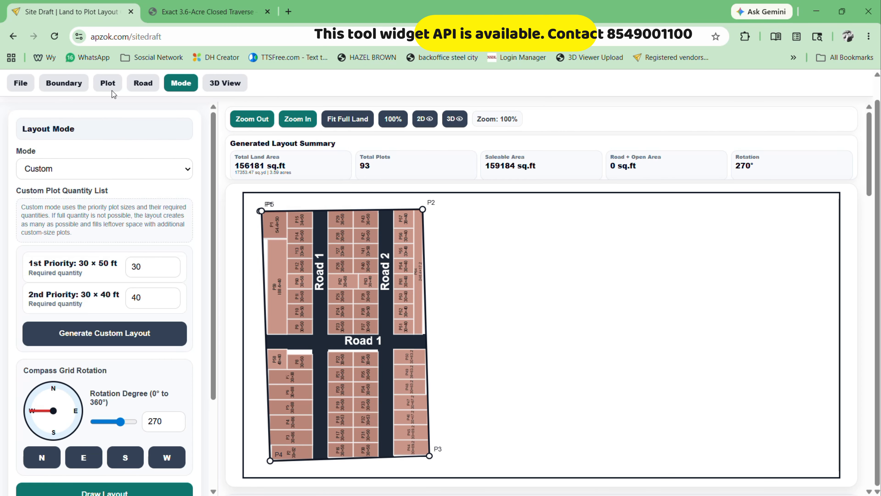
scroll(109, 181, up, 1)
click(76, 195)
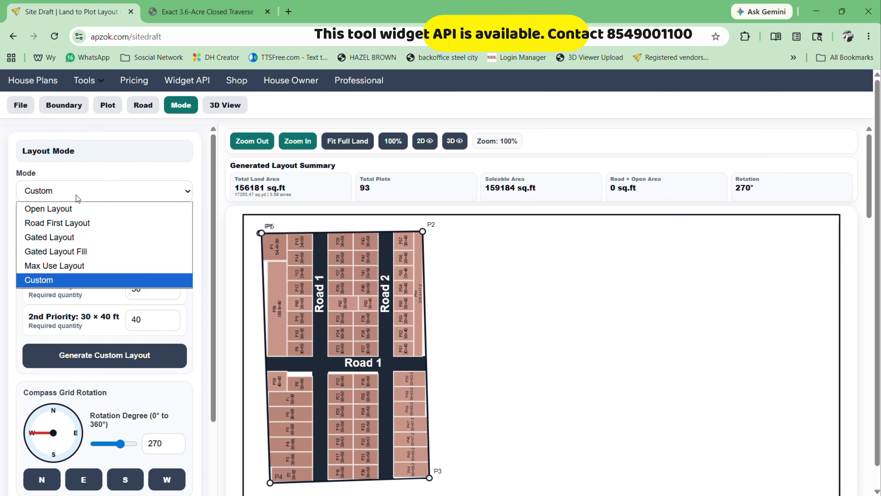
click(51, 209)
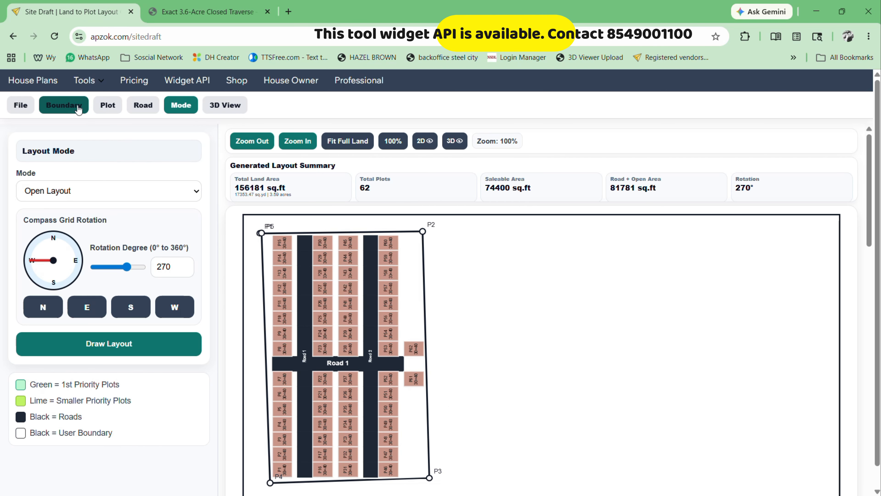
Step: Remove the 30 × 50 ft size from the priority plots and look over the regenerated layout
click(107, 106)
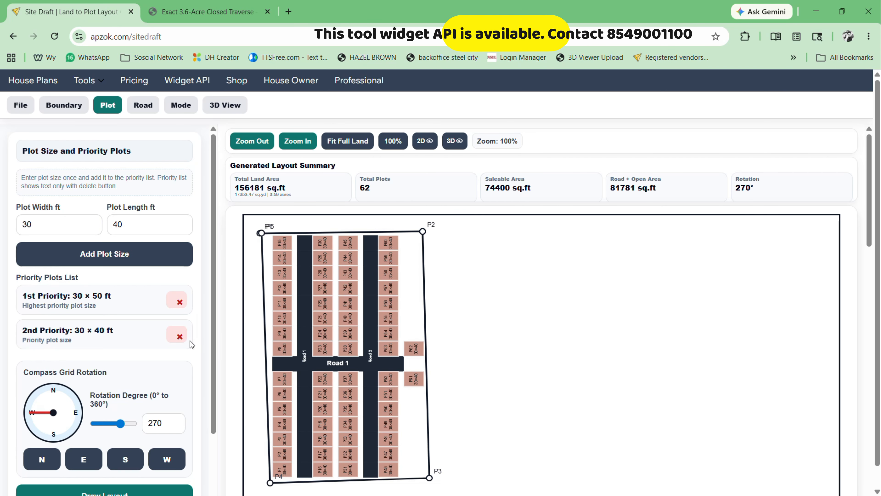
click(180, 302)
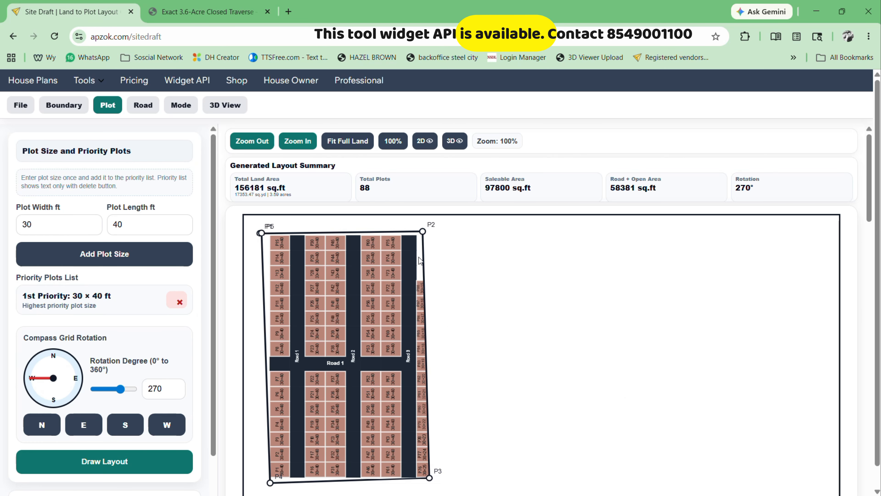
scroll(551, 296, down, 1)
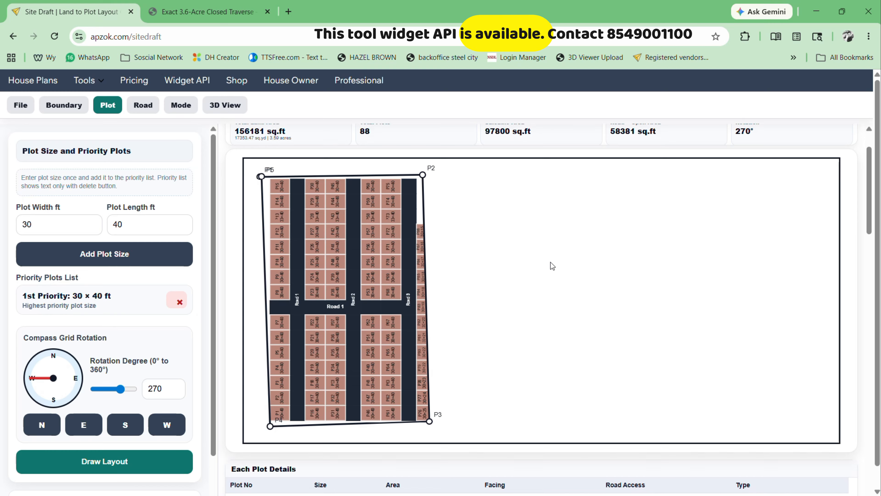
scroll(553, 266, up, 1)
Step: Show the layout in 3D, dismiss the controls help and view the plots and roads from different angles
click(455, 140)
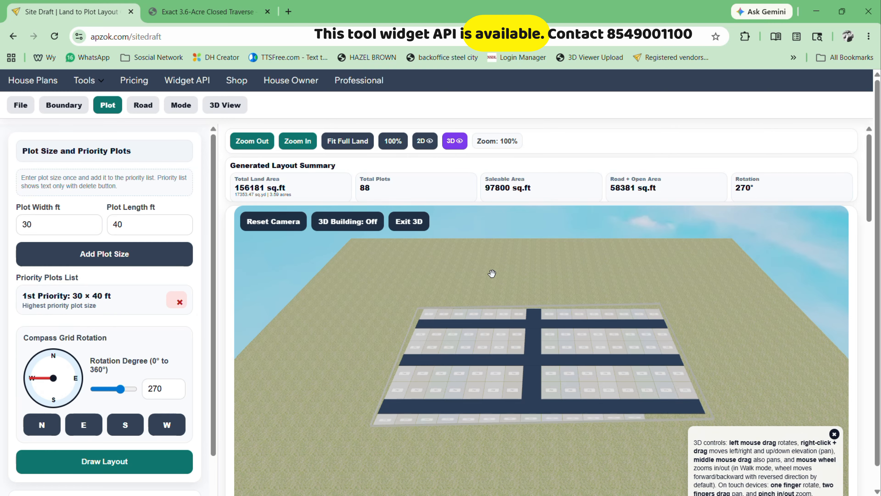
mouse_move(525, 350)
mouse_down()
mouse_move(525, 428)
mouse_move(520, 264)
mouse_move(523, 348)
mouse_up()
scroll(523, 348, up, 5)
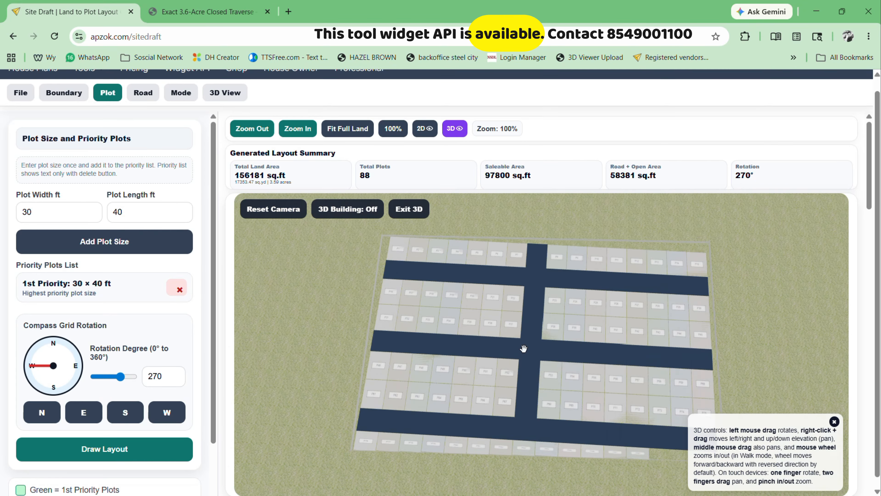
click(835, 422)
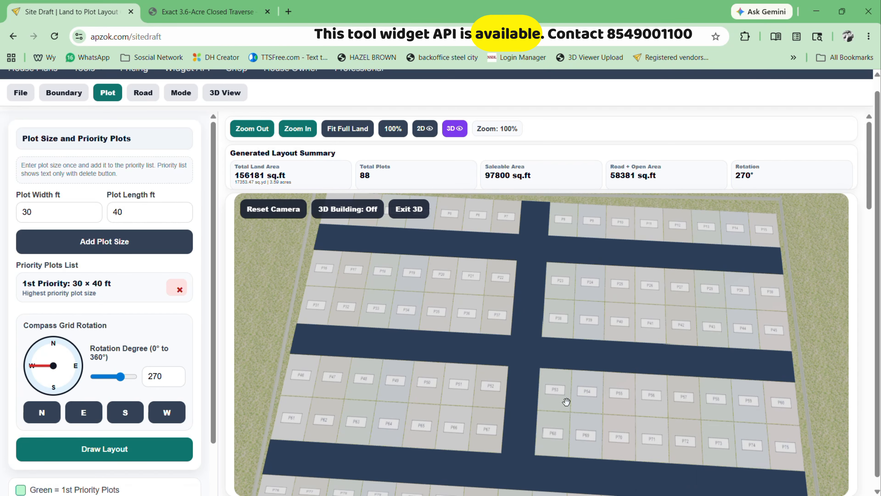
drag(567, 402, 580, 370)
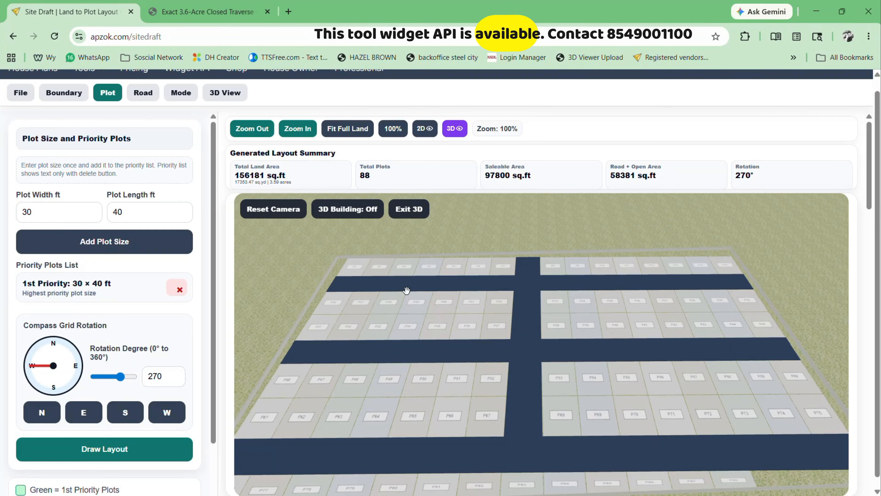
Step: Turn on the 3D buildings, inspect the houses and roads from several angles, and exit the 3D view
click(368, 215)
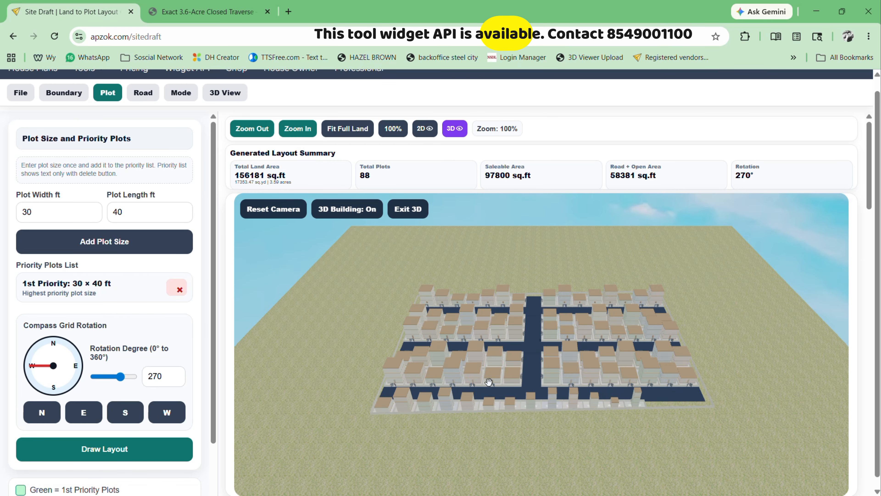
drag(489, 382, 508, 436)
scroll(526, 369, down, 6)
scroll(533, 369, up, 6)
scroll(534, 370, up, 10)
drag(688, 356, 430, 370)
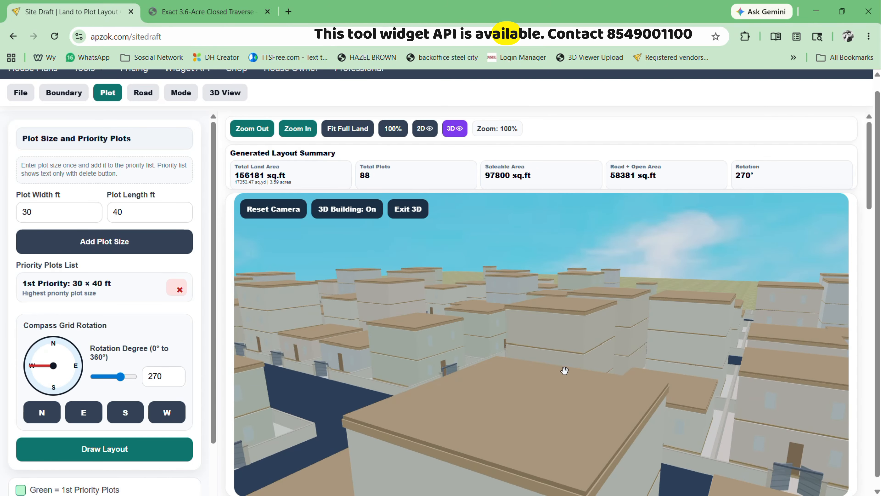
drag(565, 371, 667, 352)
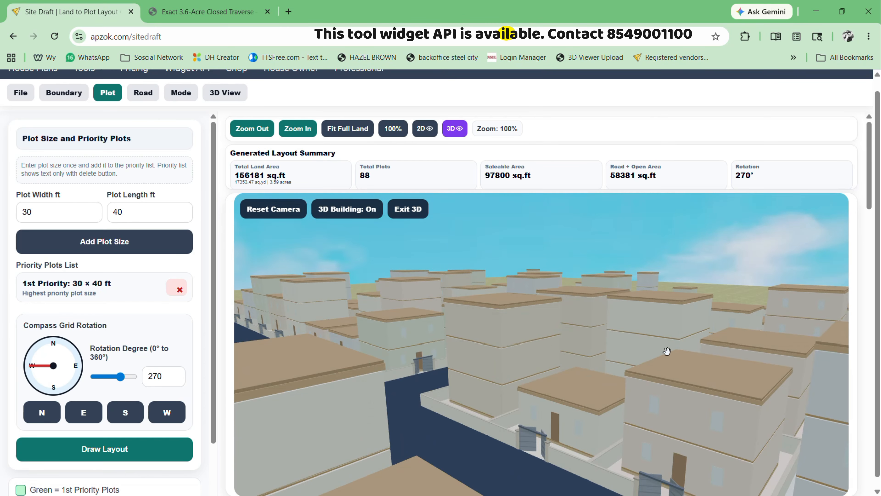
scroll(622, 329, down, 5)
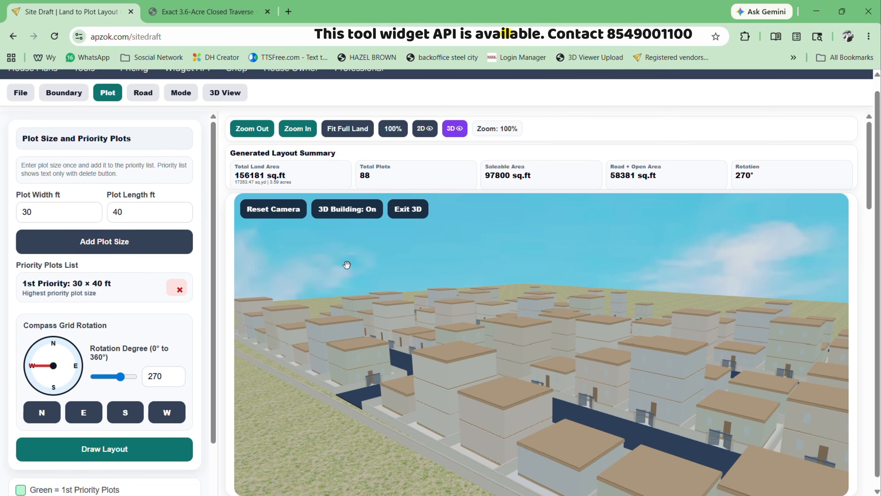
click(404, 212)
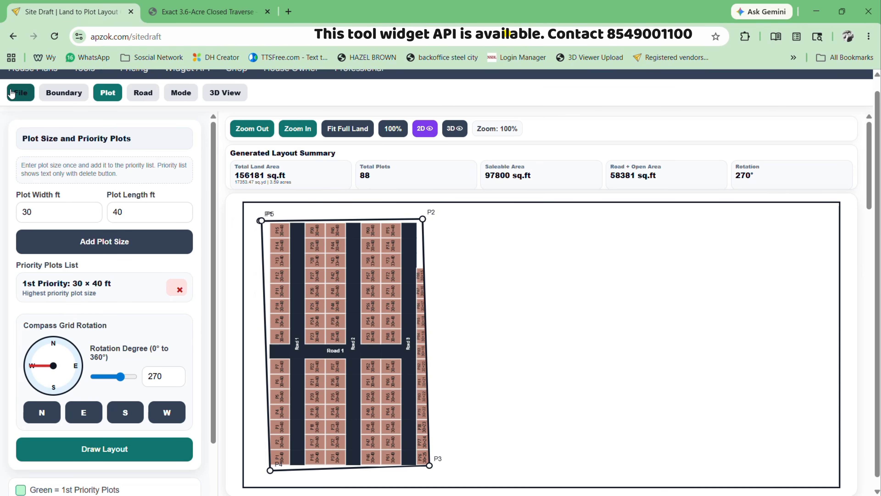
Step: Review the project's save and load options, financial inputs and DXF + PDF download option
click(20, 92)
scroll(127, 288, down, 5)
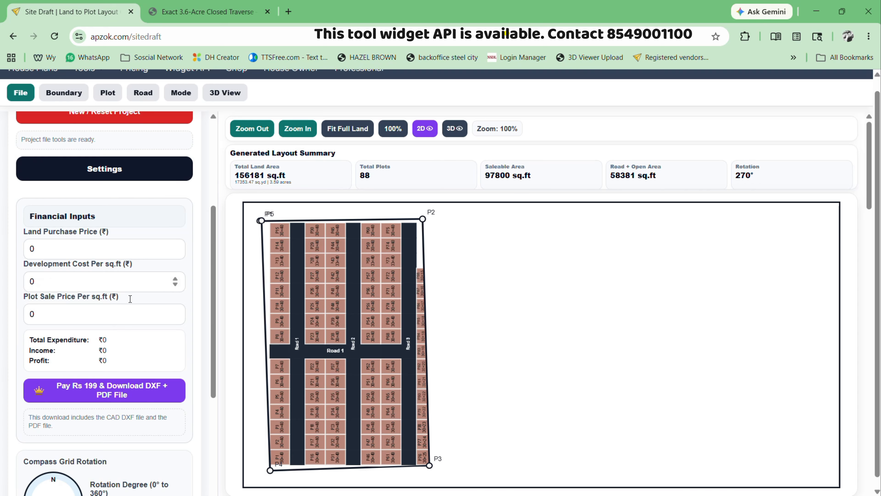
scroll(113, 284, up, 5)
scroll(113, 284, down, 10)
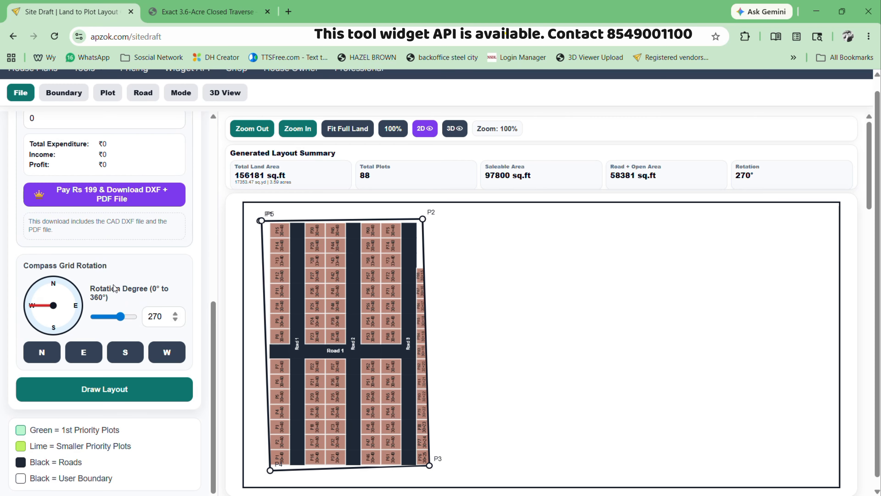
scroll(113, 284, up, 10)
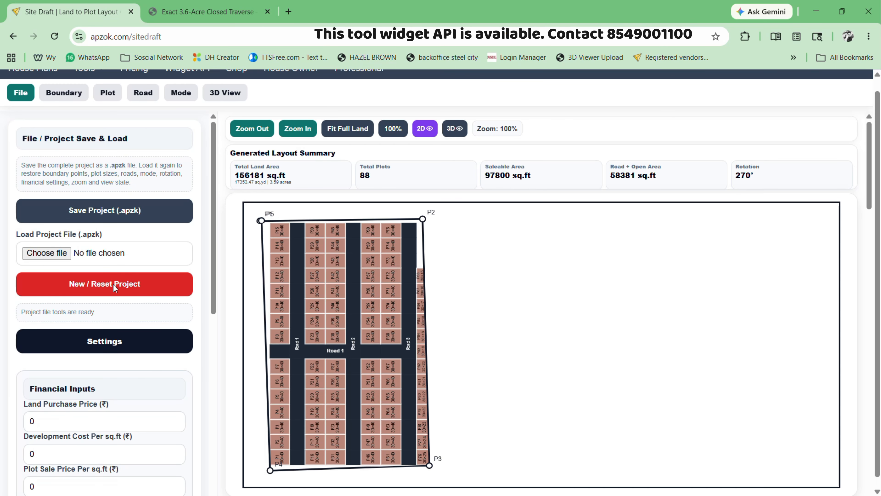
scroll(104, 210, up, 1)
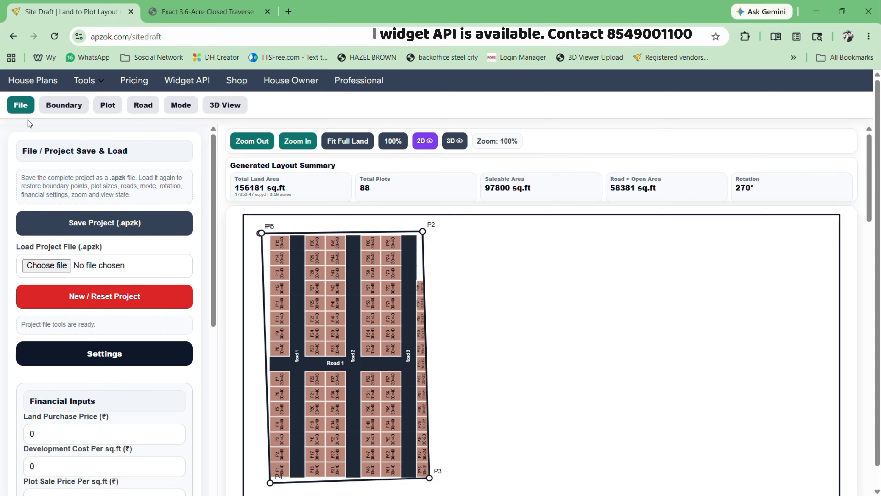